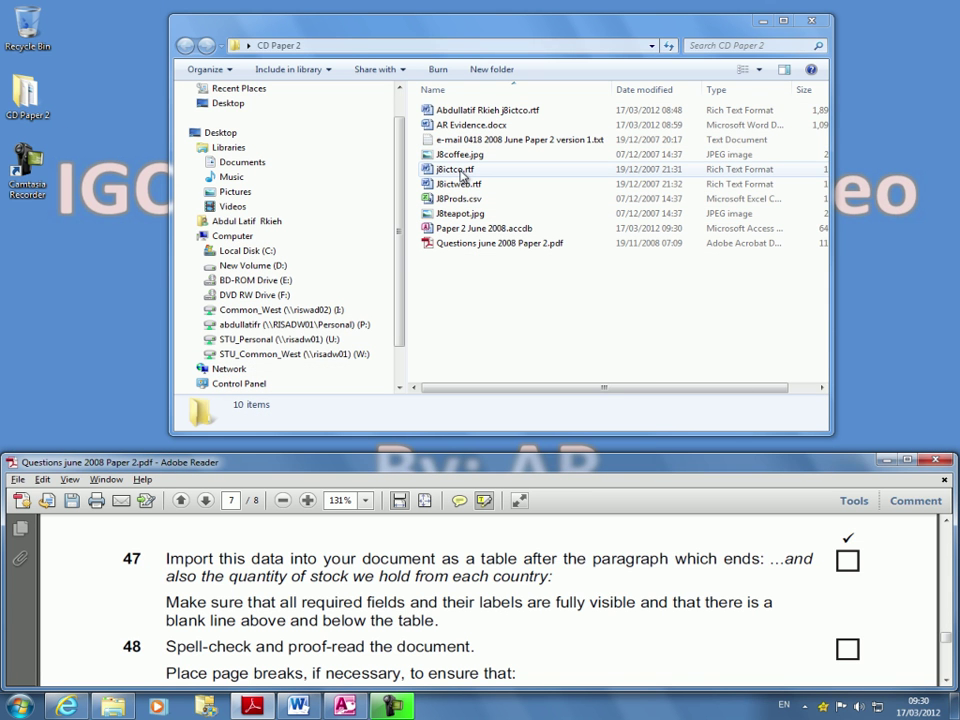
Open the personalised copy of the j8ictco.rtf report and look through page 2 for the paragraph named in question 47
left_click(478, 113)
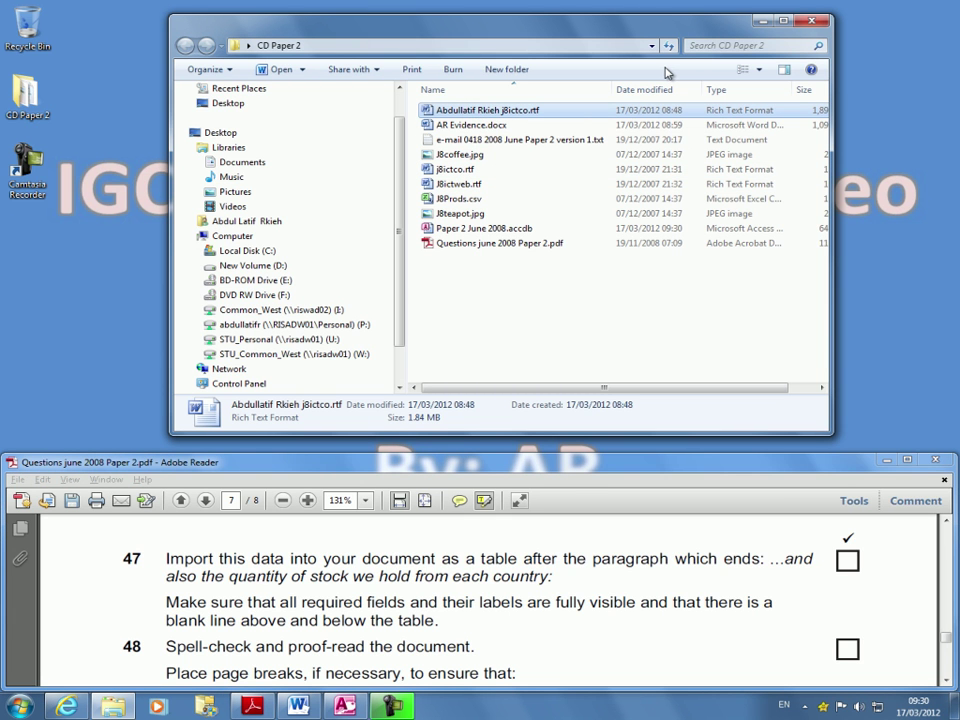
scroll(649, 306, "down", 15)
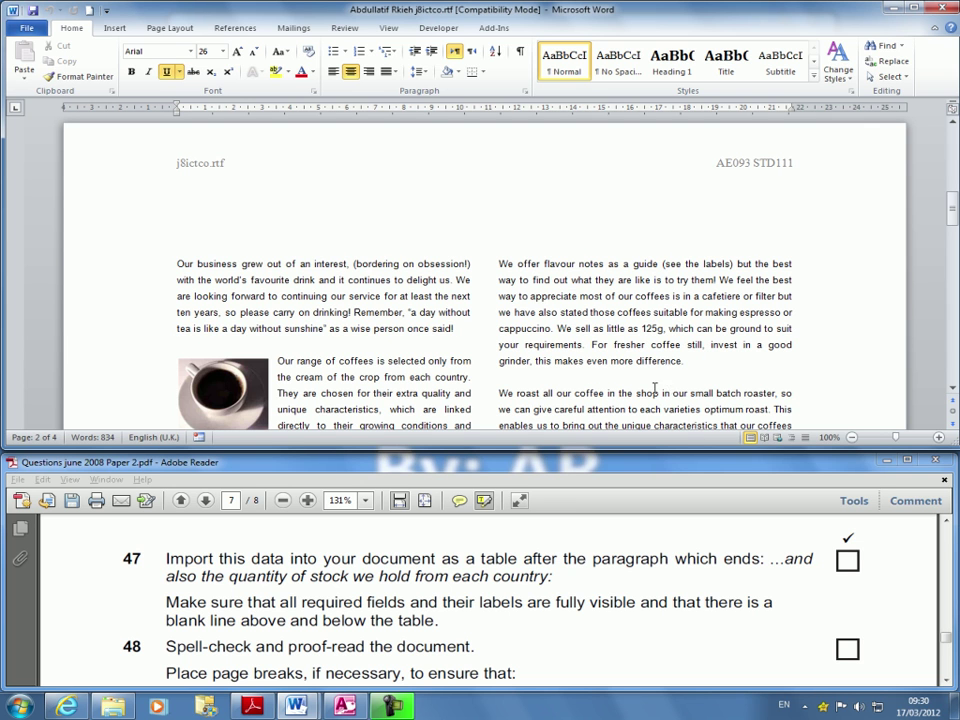
scroll(668, 388, "down", 5)
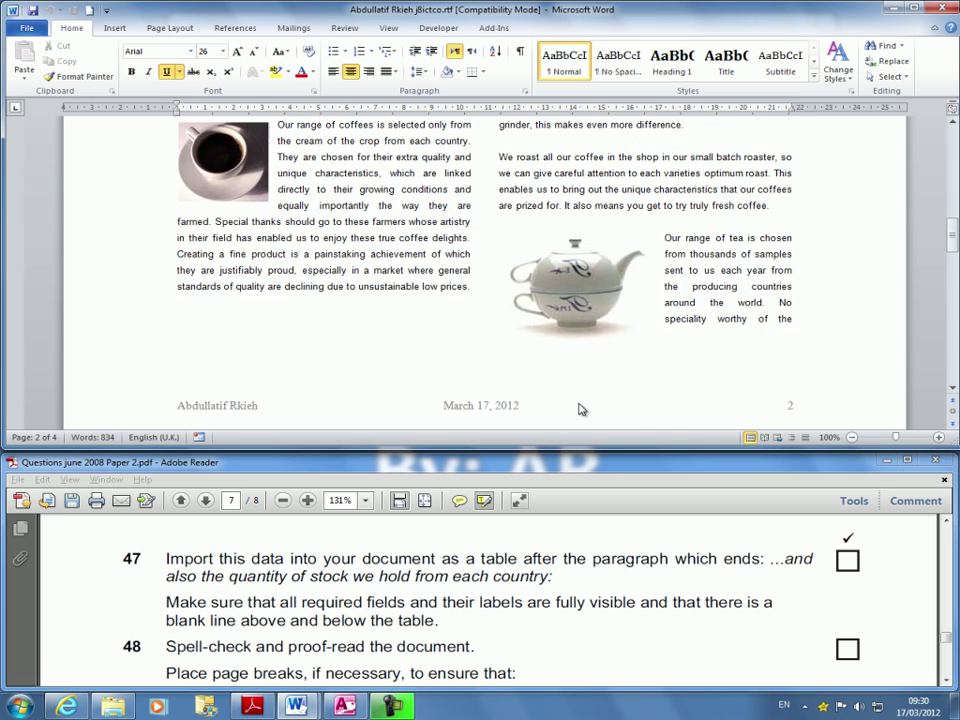
scroll(578, 424, "down", 1)
scroll(392, 620, "down", 1)
scroll(392, 601, "down", 1)
scroll(386, 590, "up", 1)
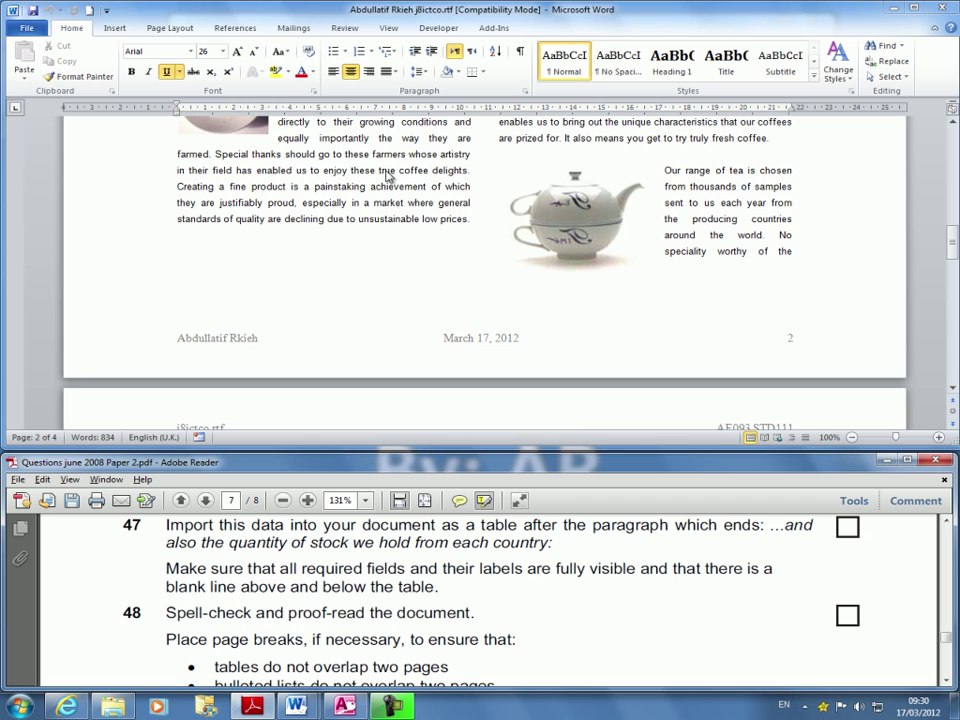
Search the document for "from each country" and place the cursor on the blank line after the paragraph ending "stock we hold from each country:"
left_click(478, 155)
key("ctrl+f")
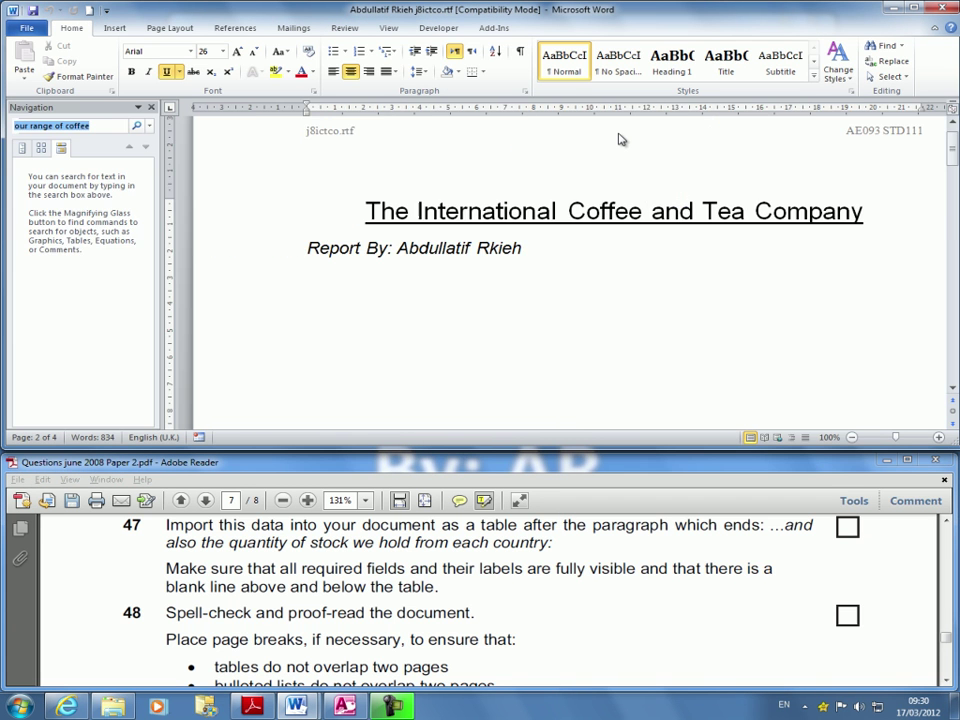
key("Return")
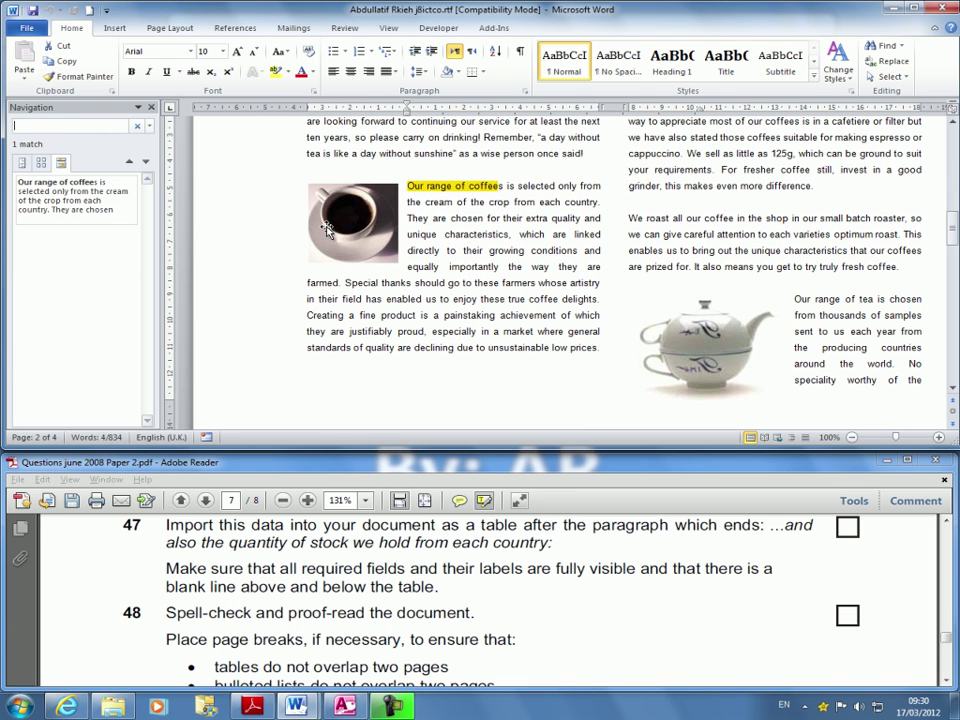
key("Escape")
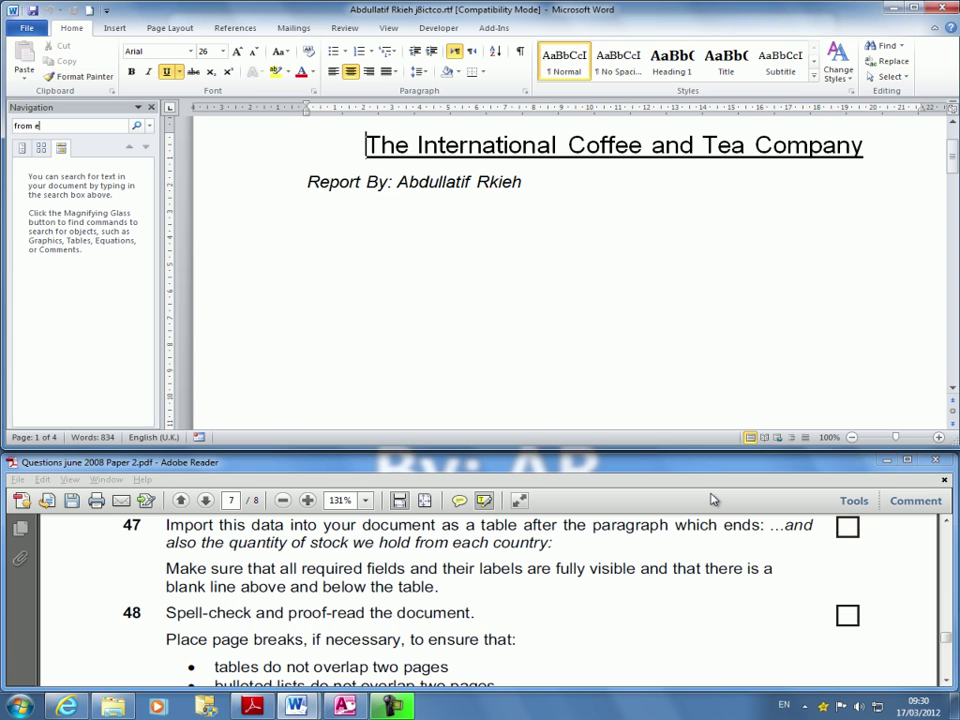
type("from each country")
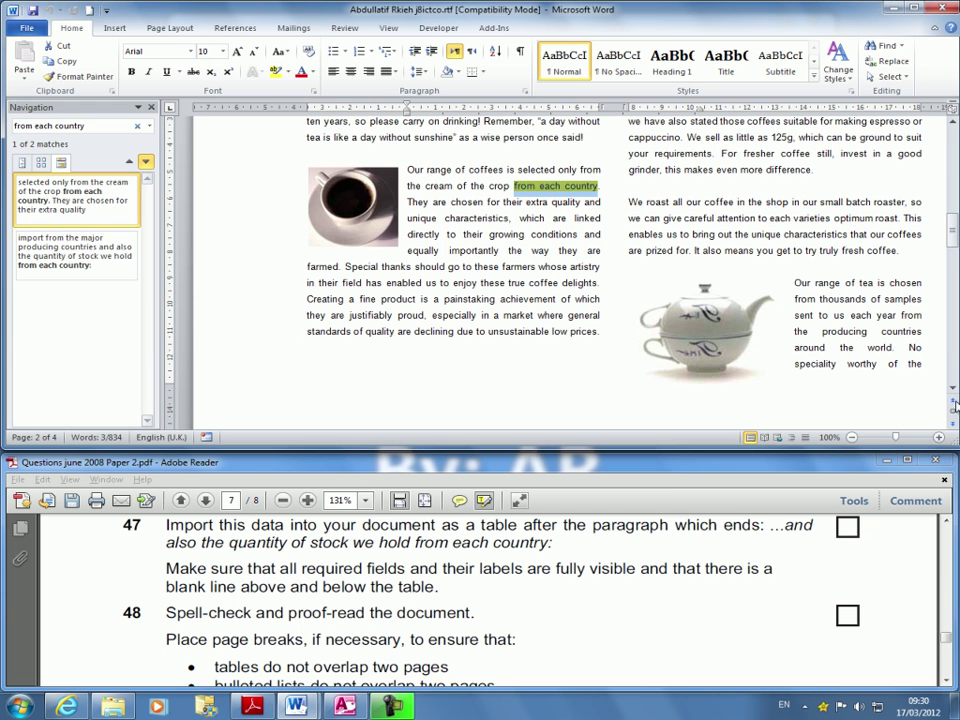
scroll(954, 391, "down", 5)
scroll(954, 391, "down", 6)
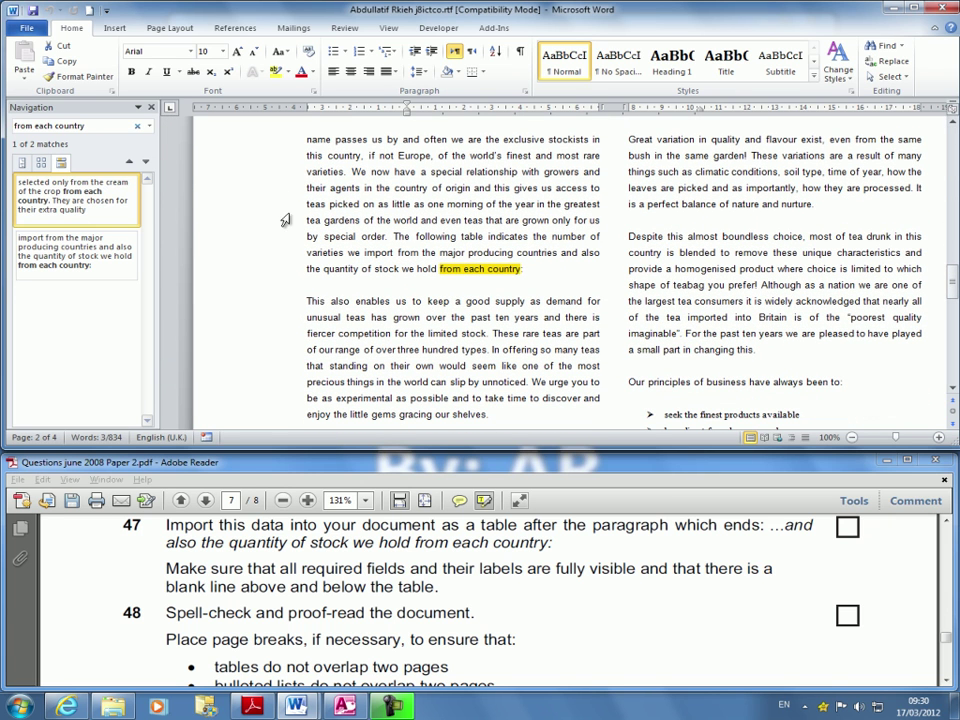
left_click(312, 286)
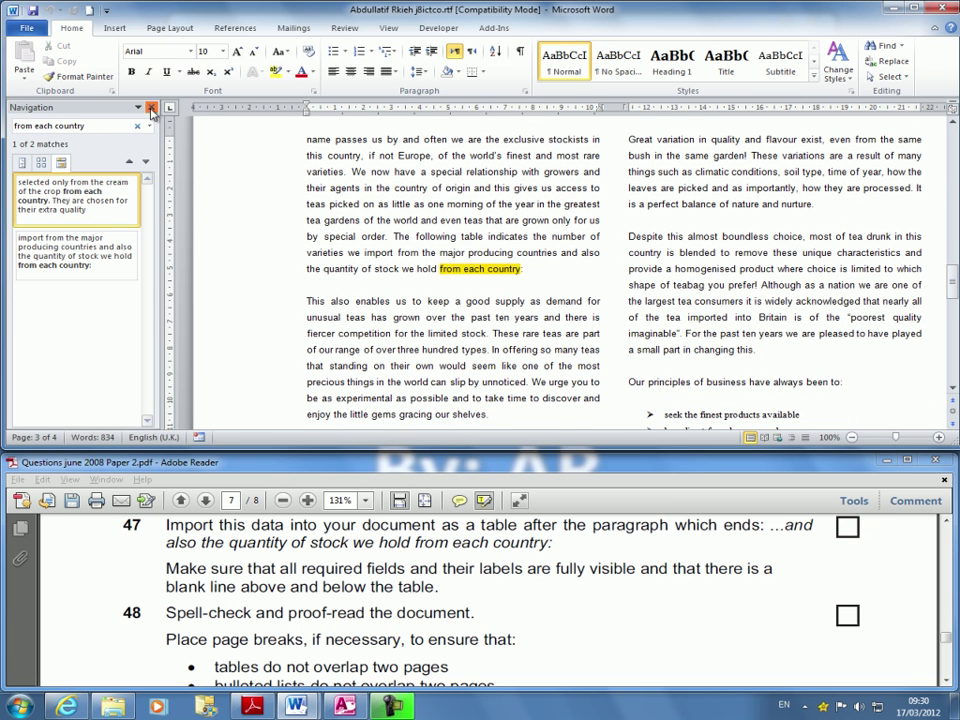
left_click(152, 109)
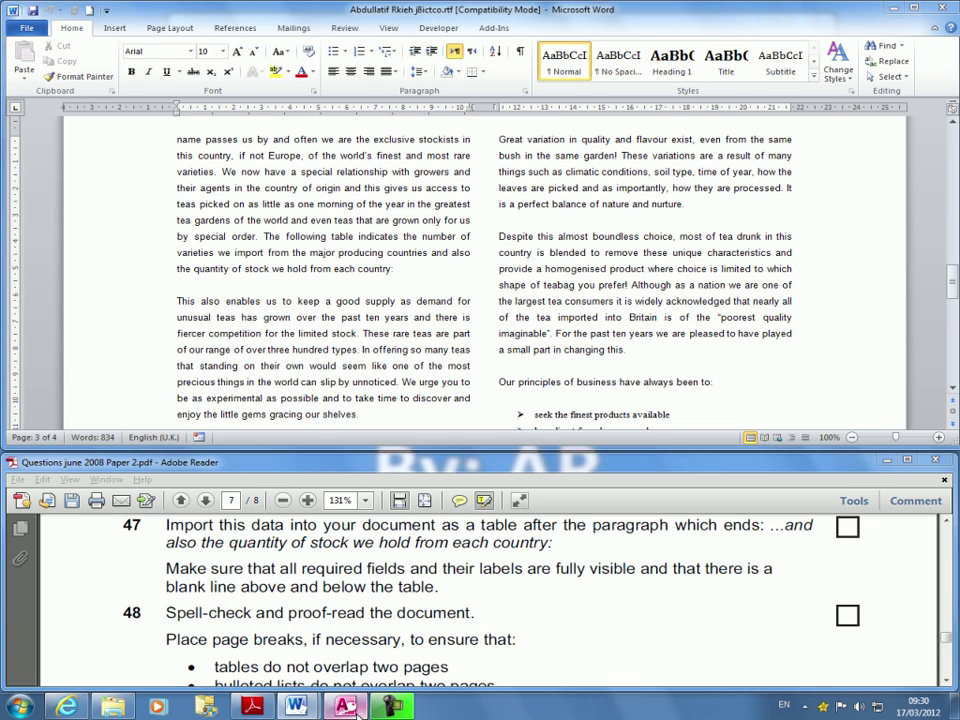
Switch to Access, widen the CountOfProduct and SumOfStock columns of Query3 to fit, and copy all three columns
key("alt+Tab")
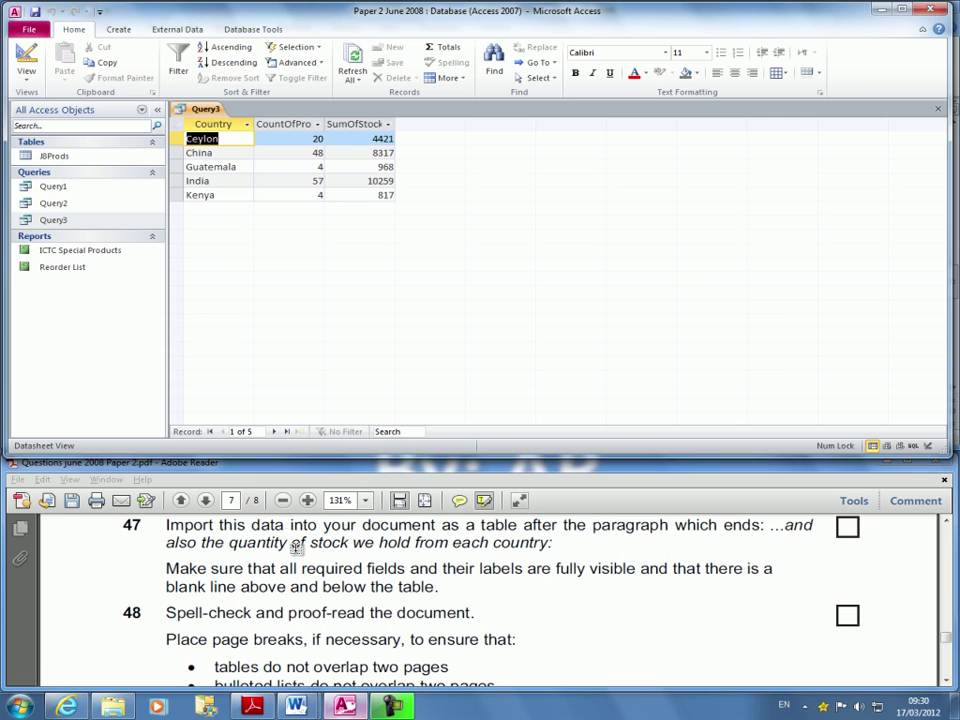
double_click(322, 123)
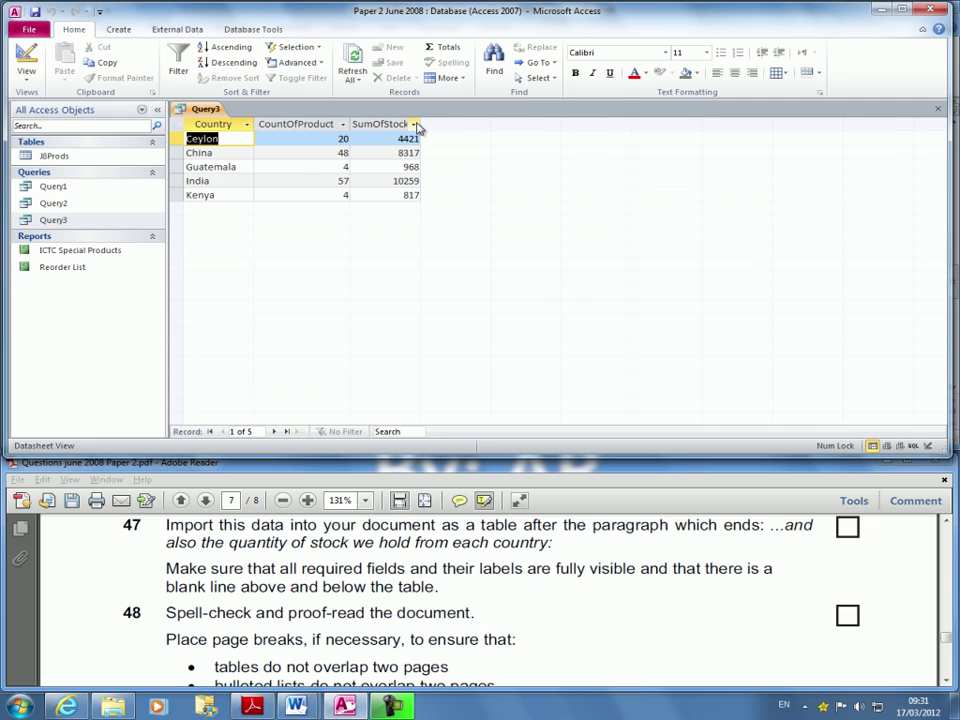
double_click(421, 123)
left_click_drag(204, 124, 380, 124)
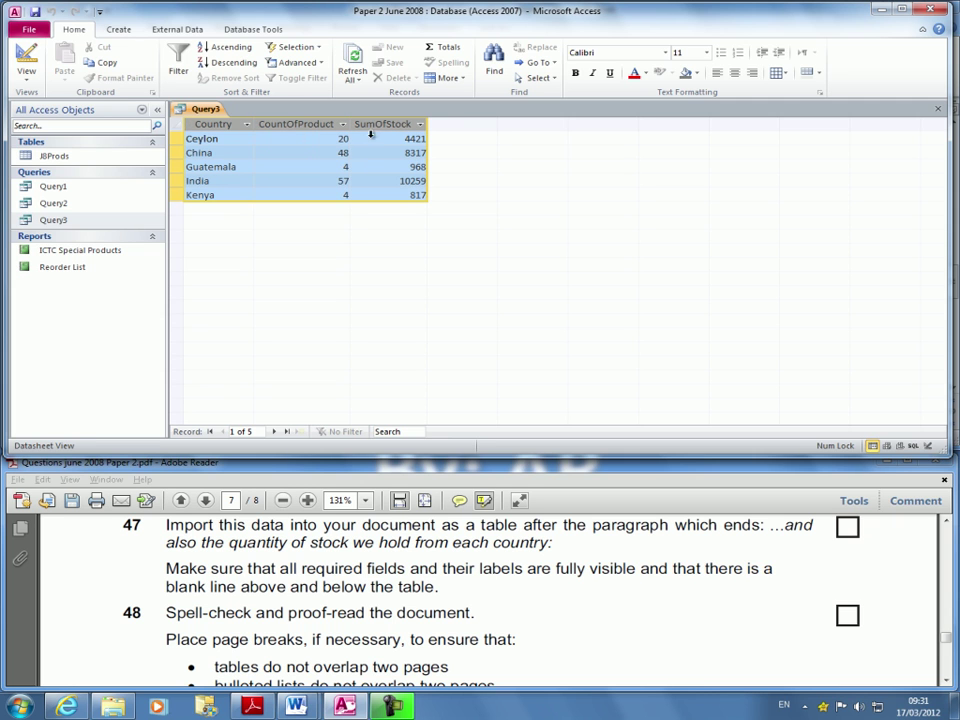
right_click(293, 160)
left_click(352, 194)
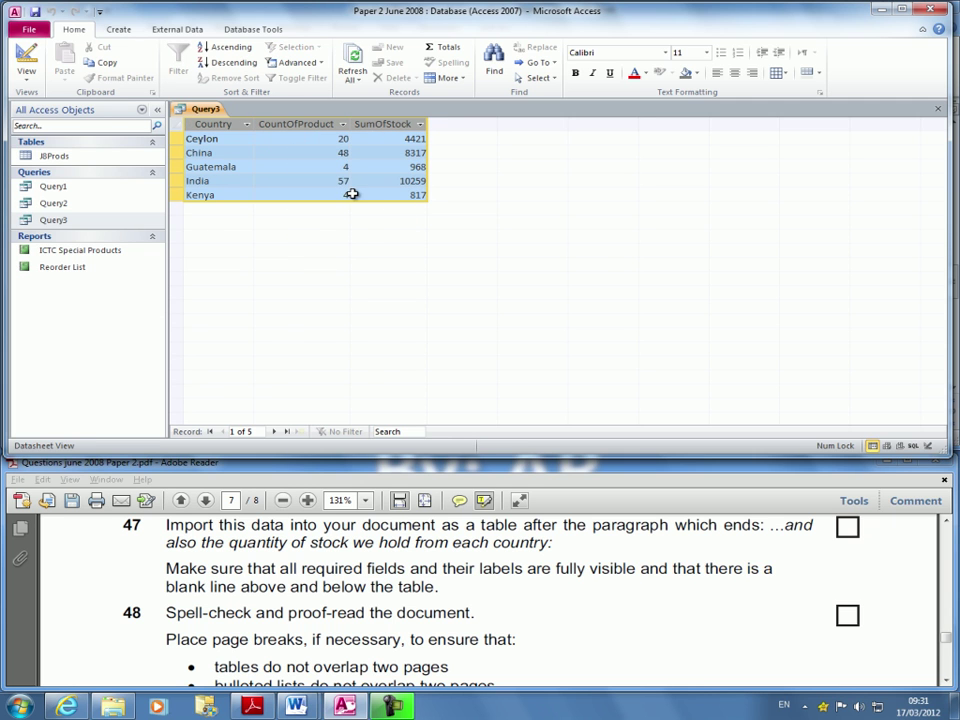
Return to Word and paste the query data as a table with source formatting below the paragraph, adding a blank line above it
left_click(882, 10)
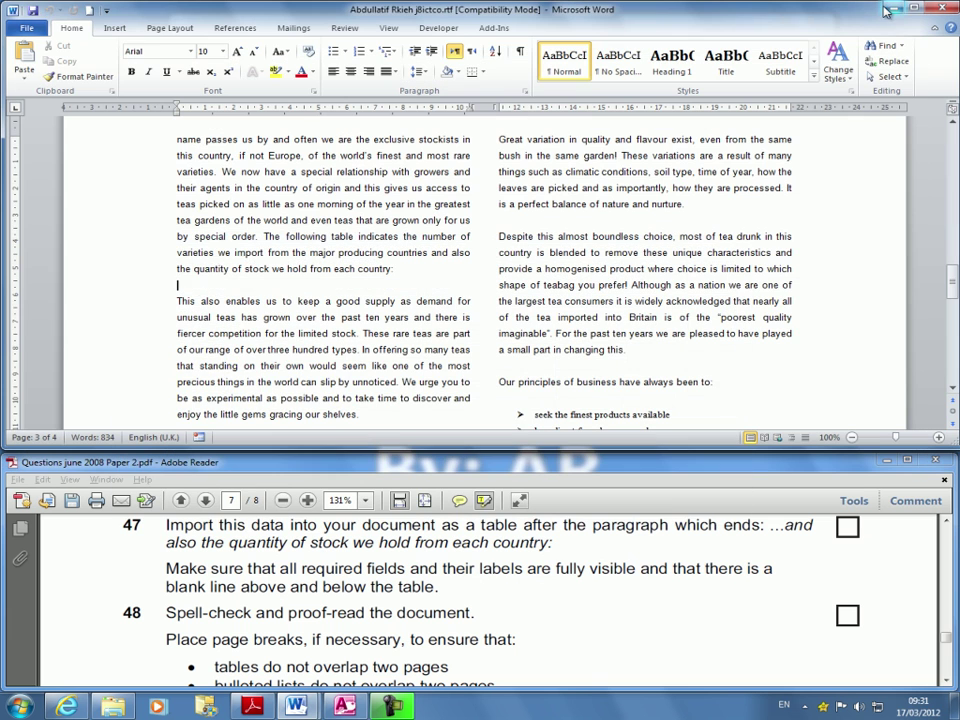
right_click(176, 284)
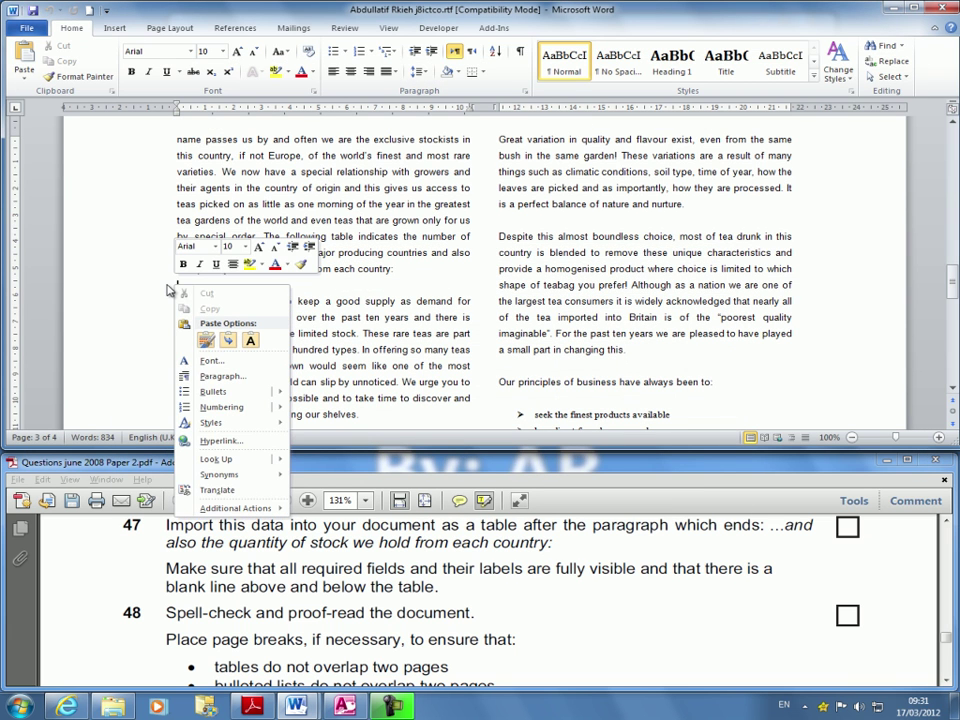
left_click(201, 338)
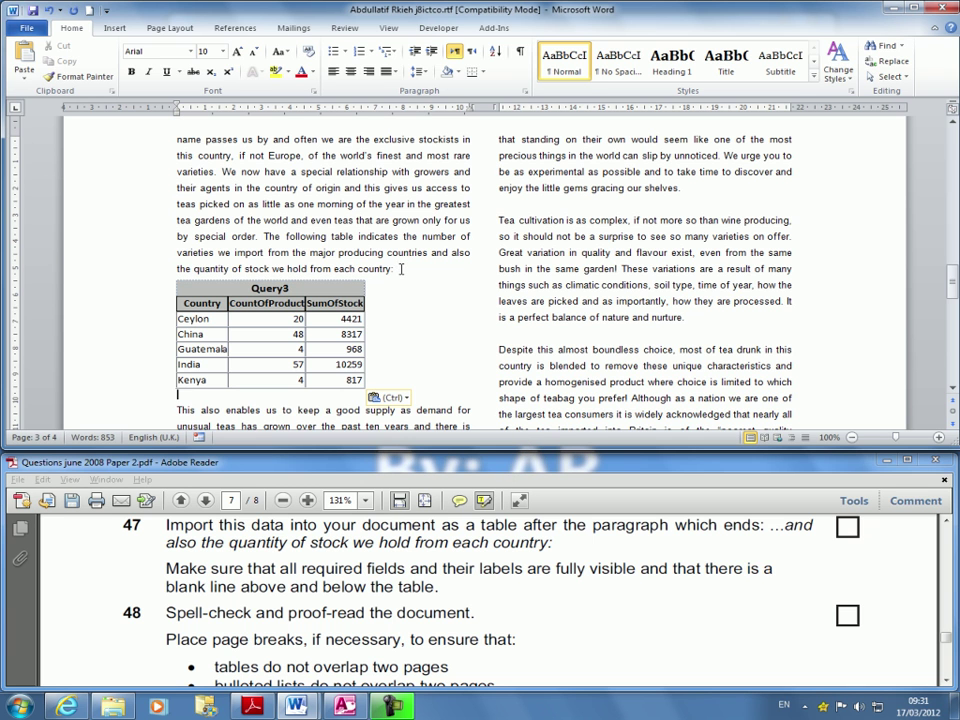
key("Return")
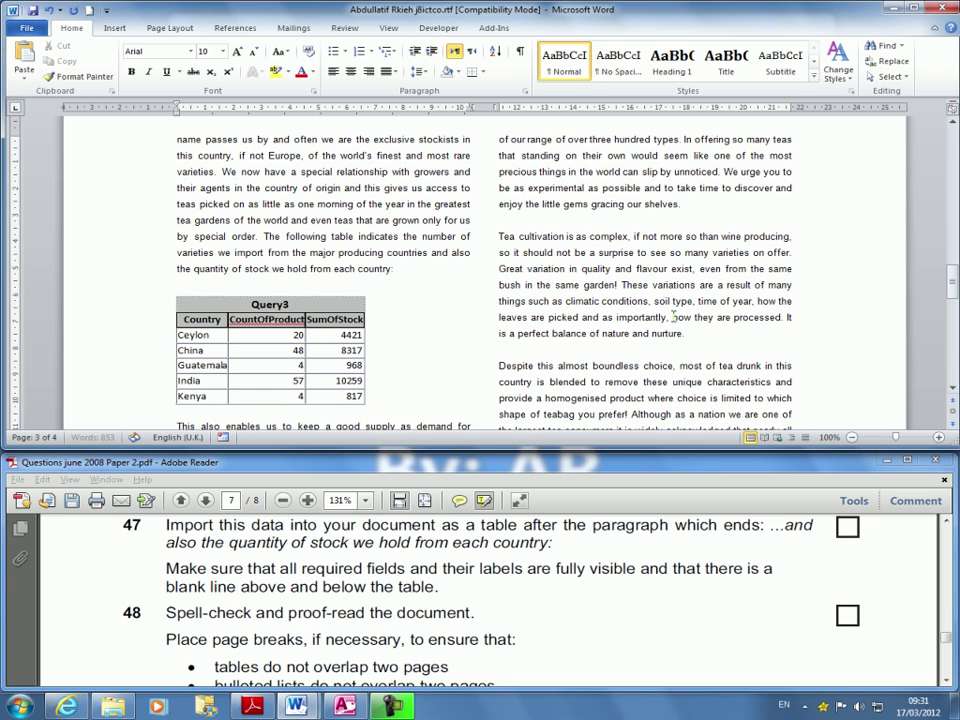
Widen the CountOfProduct and SumOfStock columns of the pasted table so that their headings fit completely
scroll(290, 225, "down", 2)
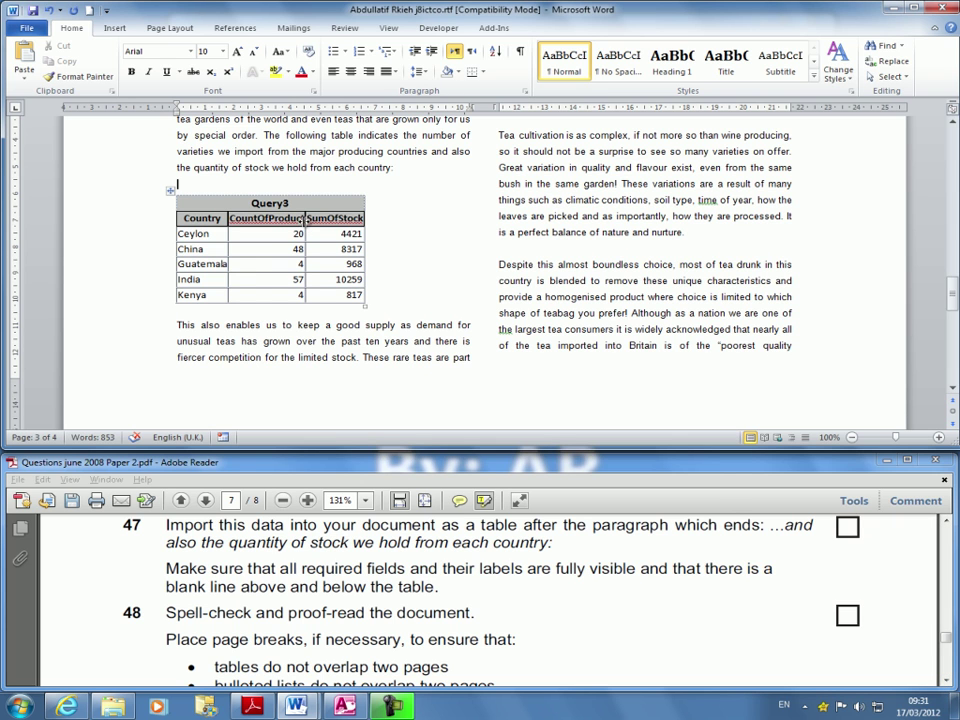
double_click(304, 218)
double_click(372, 217)
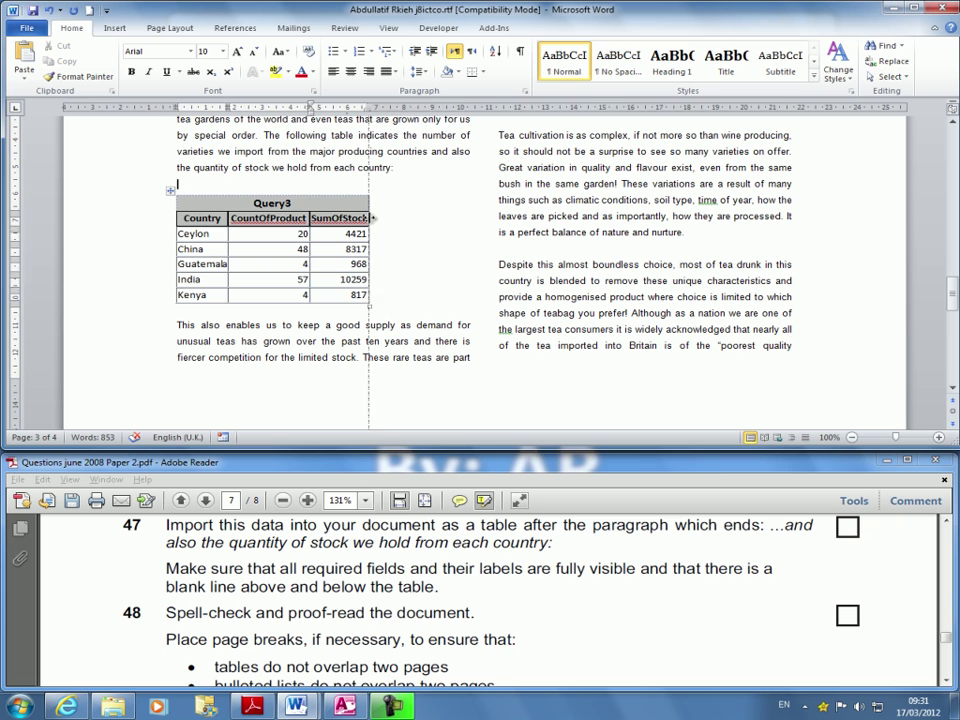
double_click(308, 218)
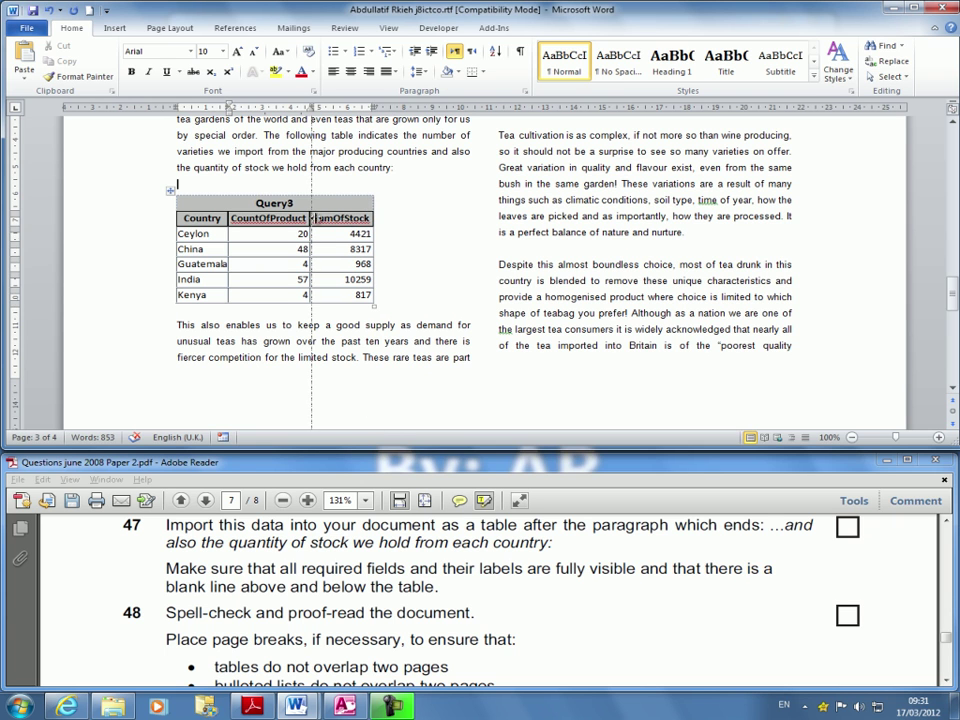
left_click_drag(376, 219, 390, 219)
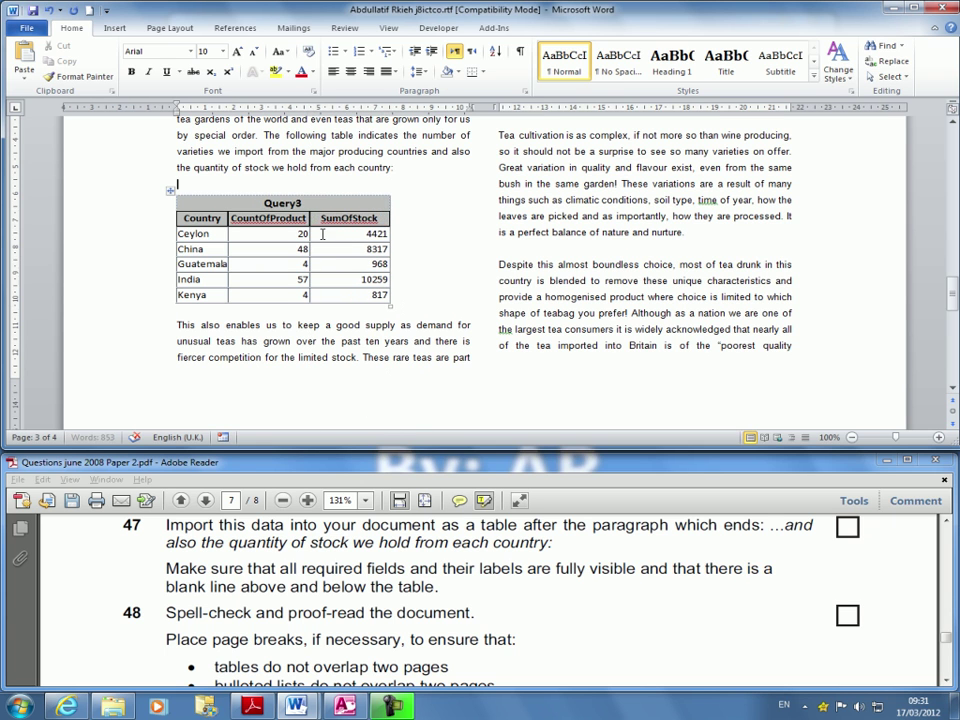
left_click_drag(311, 217, 322, 217)
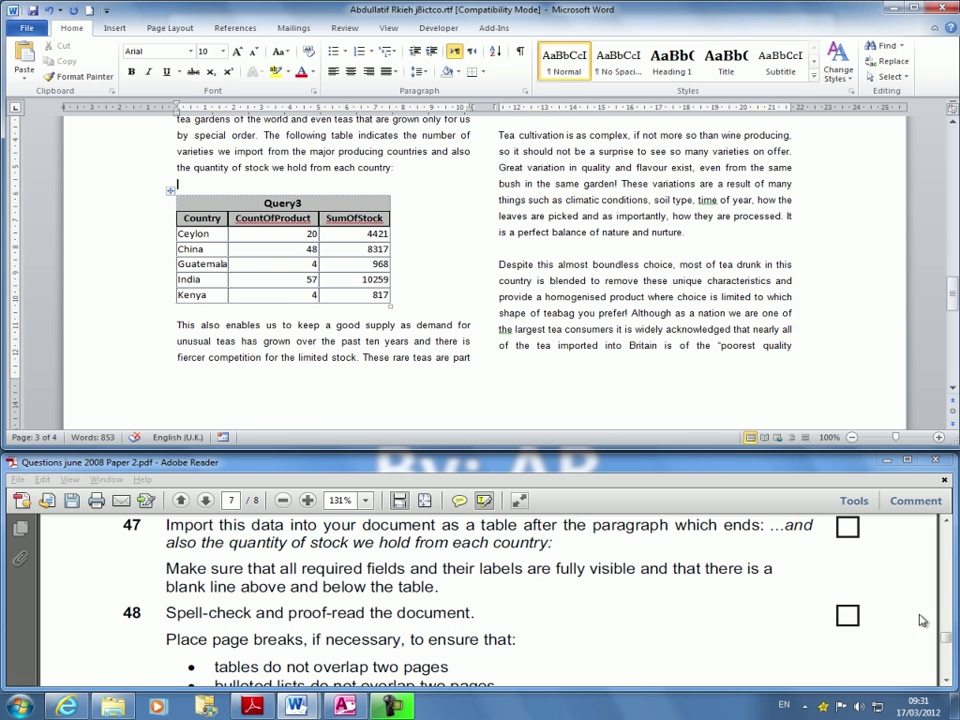
Start the spelling and grammar check for question 48 and ignore all occurrences of CountOfProduct and SumOfStock
left_click(946, 684)
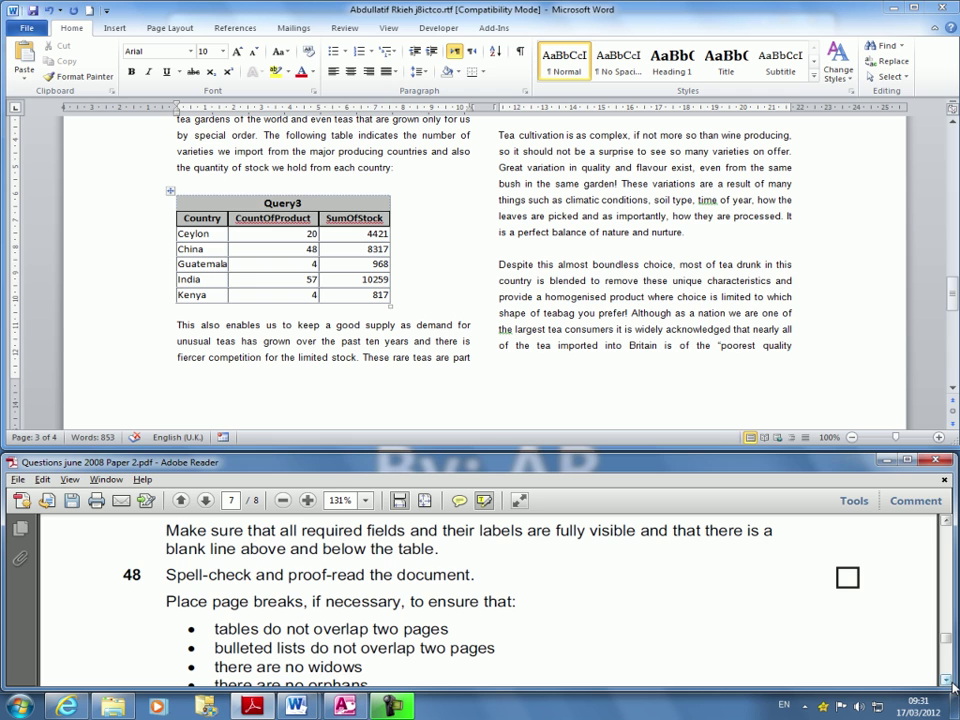
left_click(948, 683)
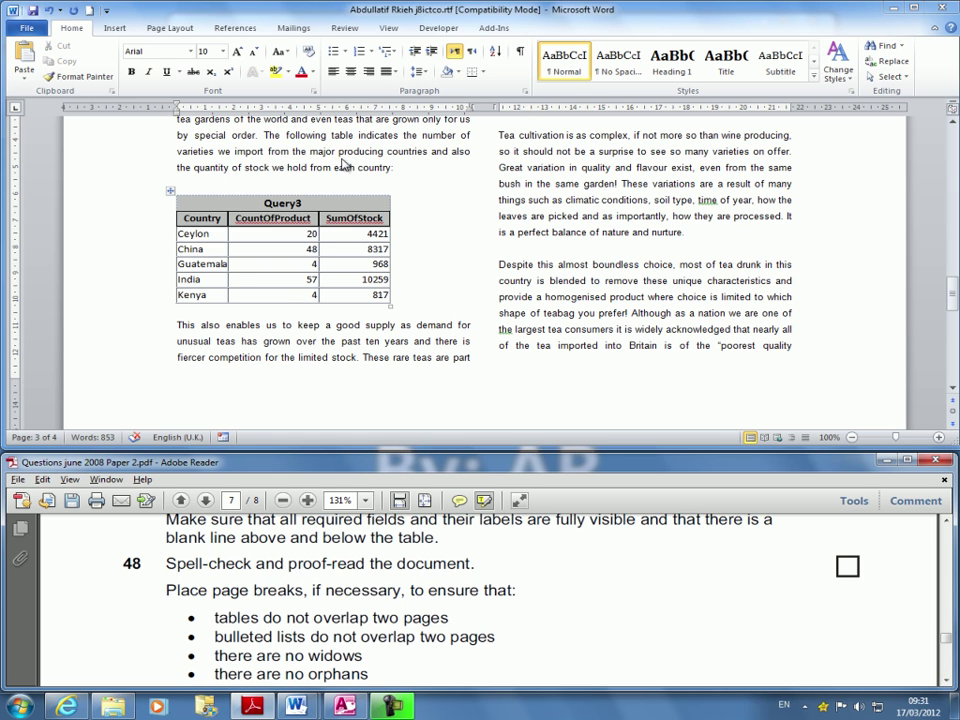
left_click(343, 163)
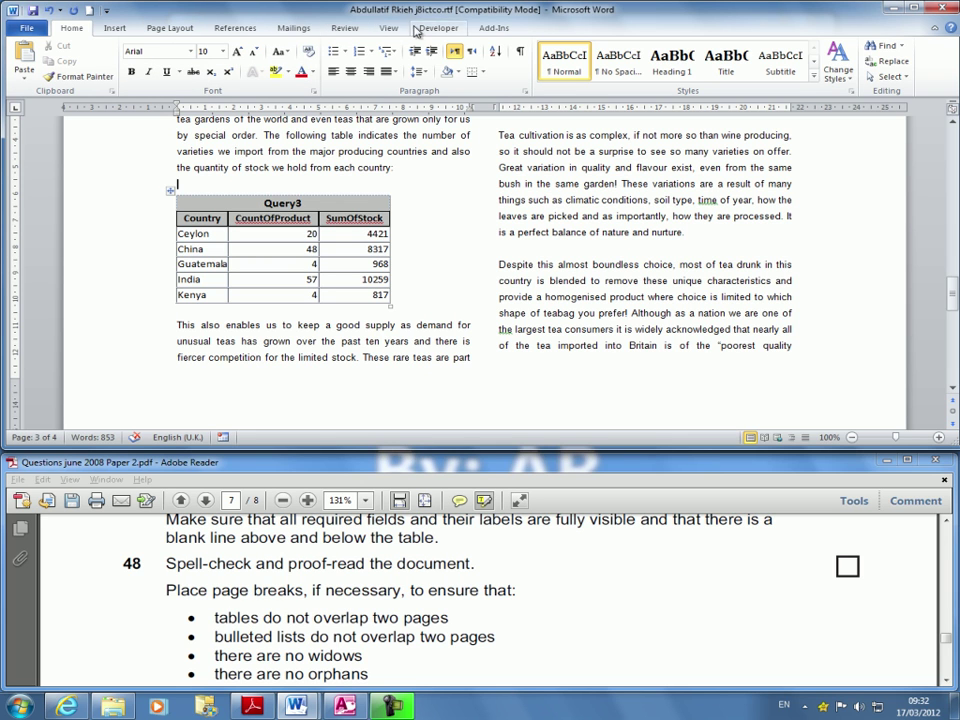
left_click(345, 29)
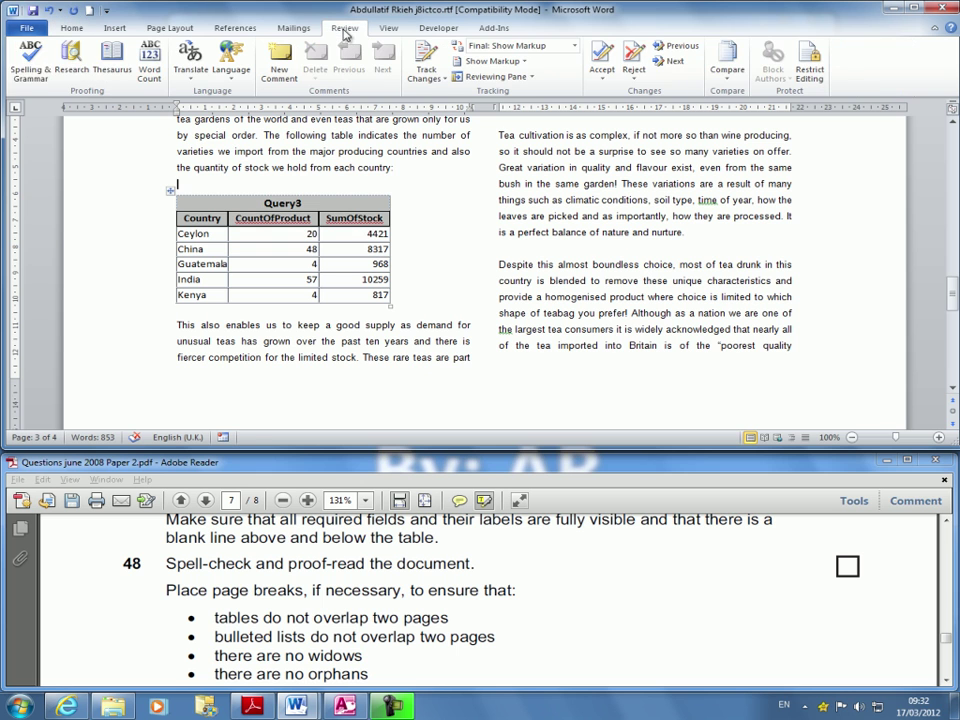
left_click(27, 60)
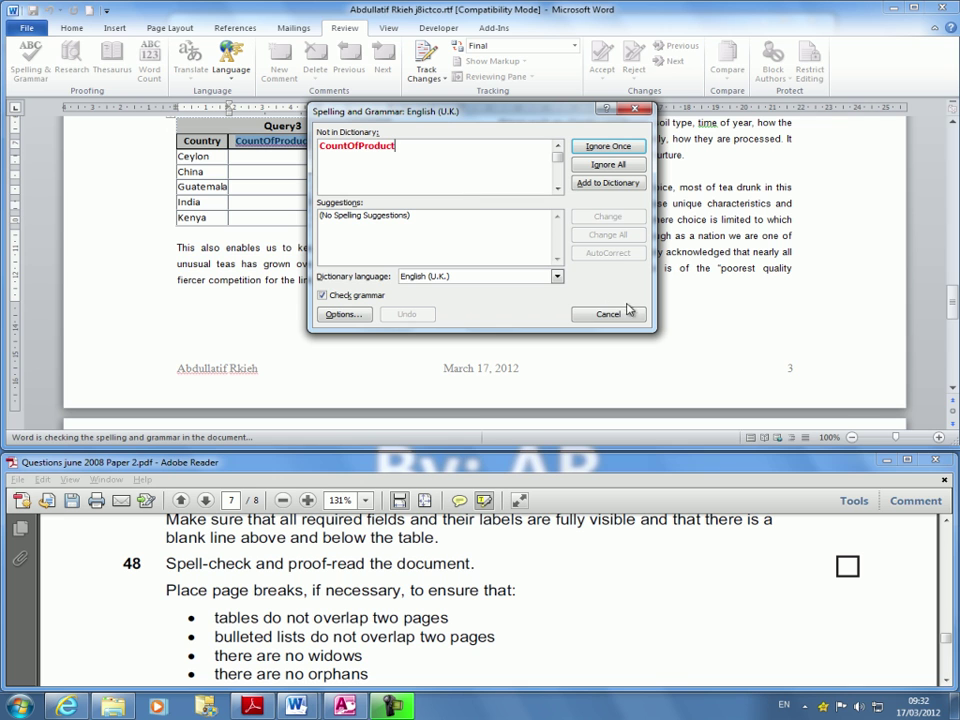
left_click(626, 168)
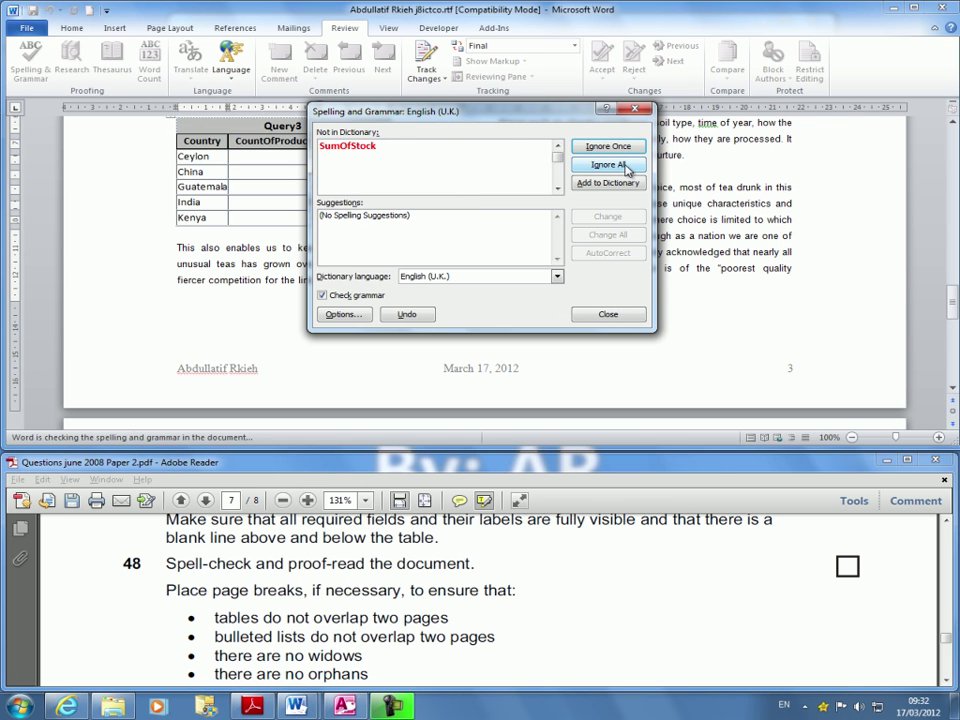
left_click(626, 168)
Ignore once the comma suggestion in the "These variations" sentence and each personal name flagged in the contacts table and report byline
left_click_drag(535, 119, 458, 251)
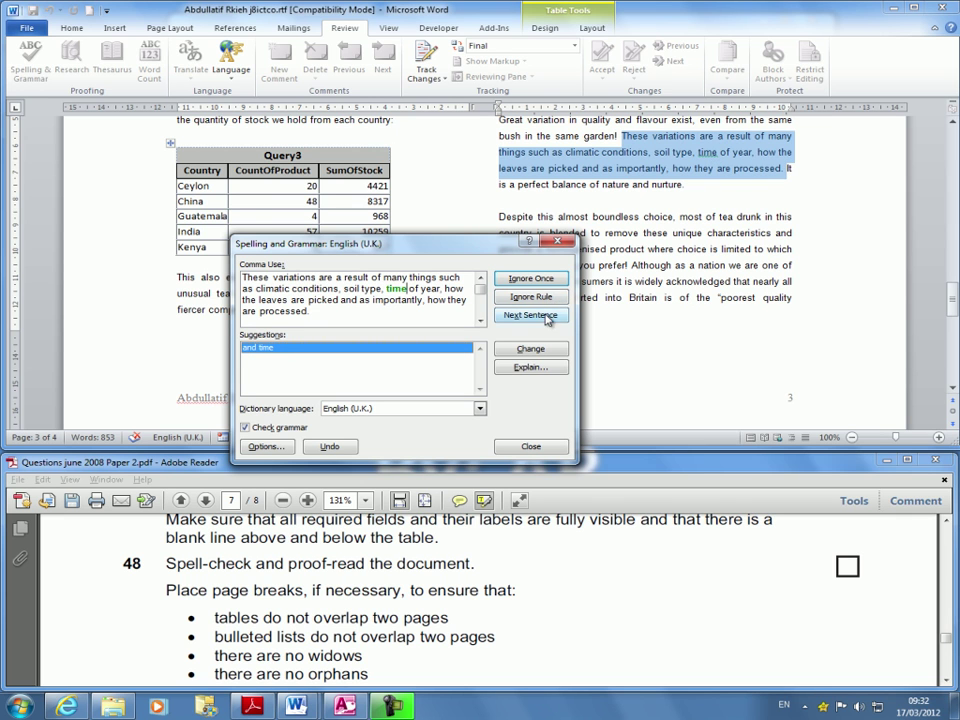
left_click(542, 280)
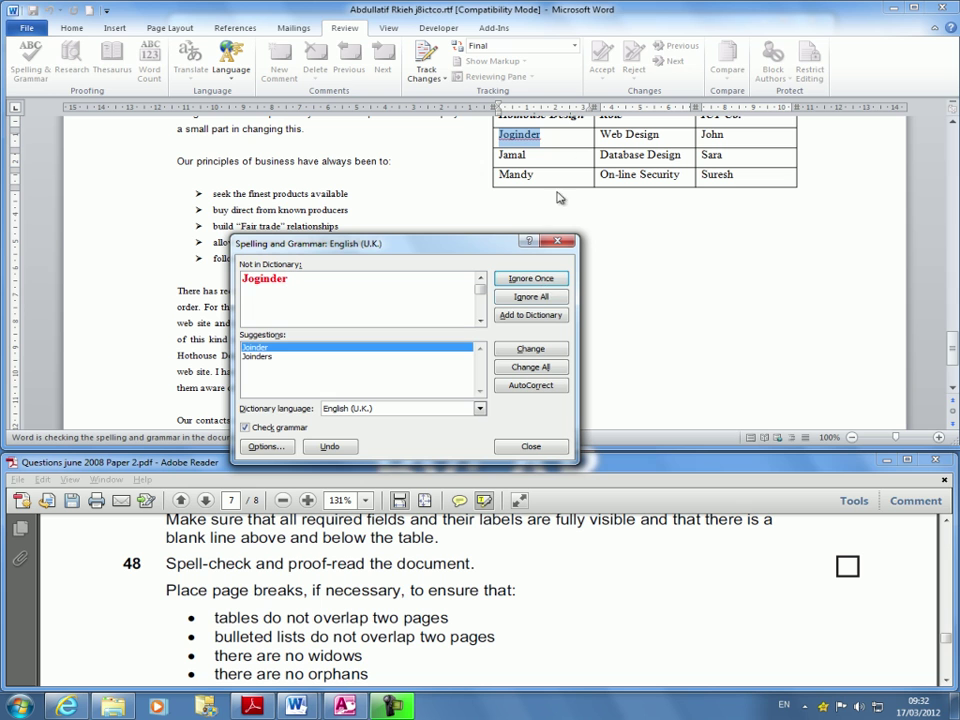
left_click(549, 280)
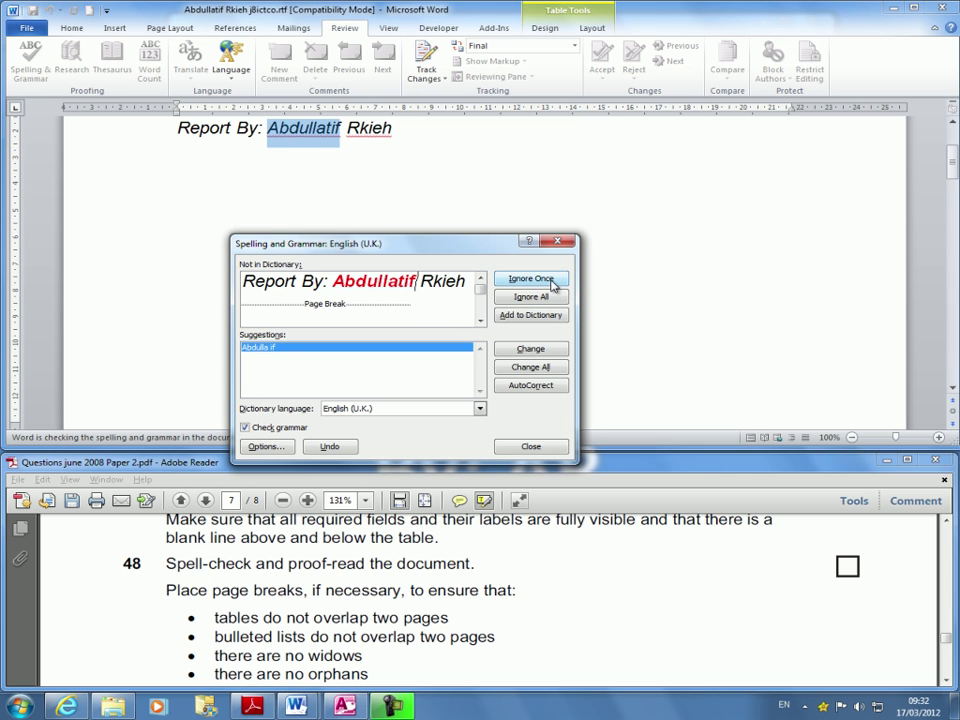
left_click(551, 281)
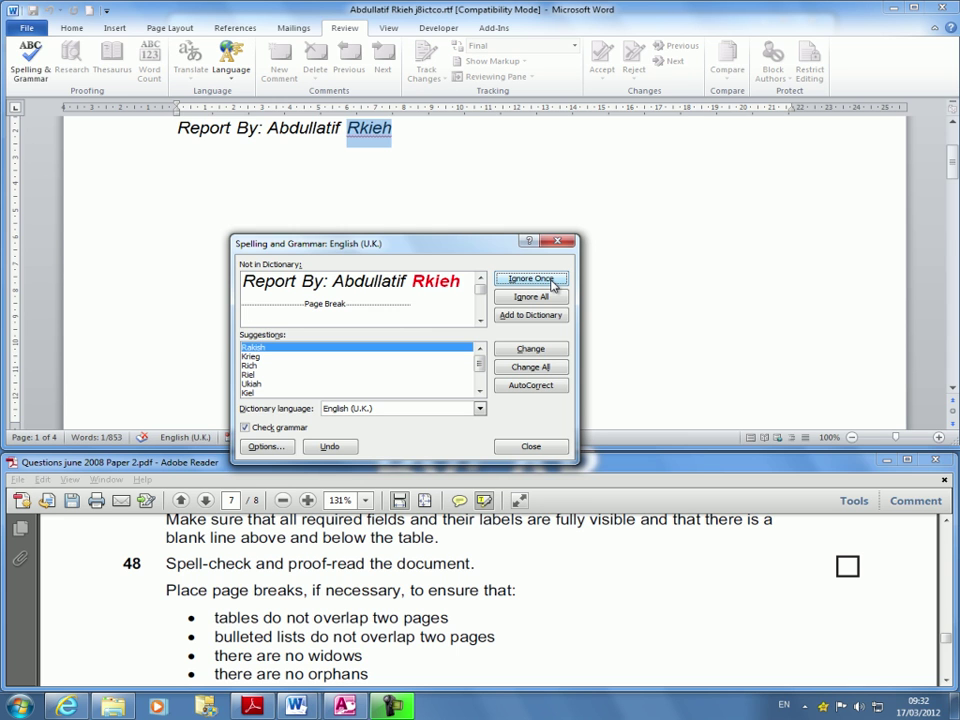
left_click(550, 280)
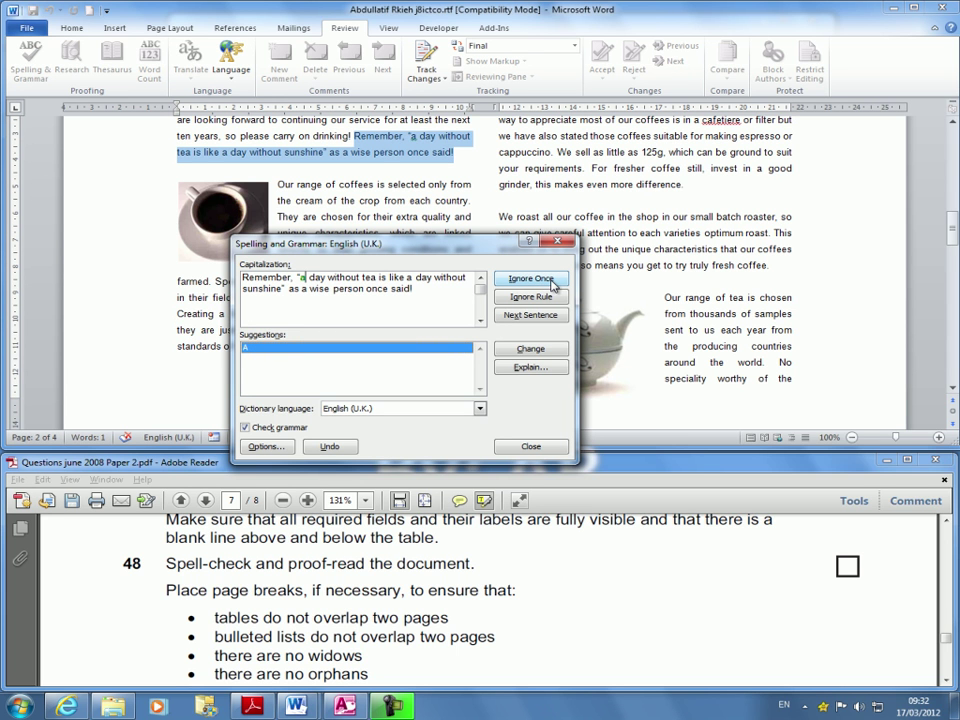
Ignore once the capitalization suggestion, the word cafetiere and both parts of the footer's personal name, and finish the spelling and grammar check
left_click(551, 280)
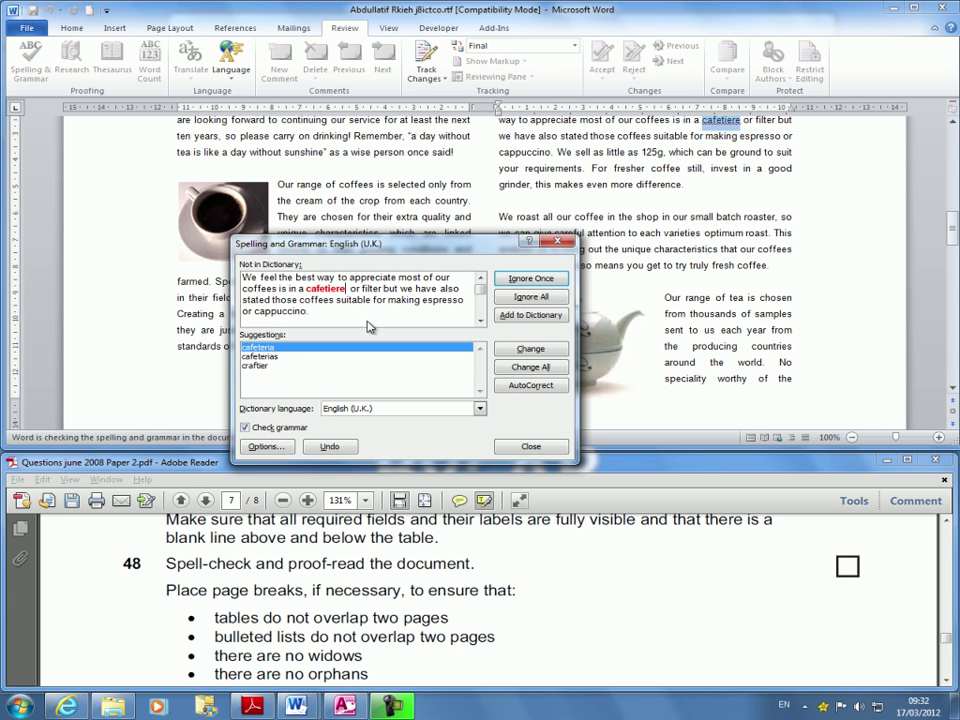
left_click_drag(434, 250, 479, 211)
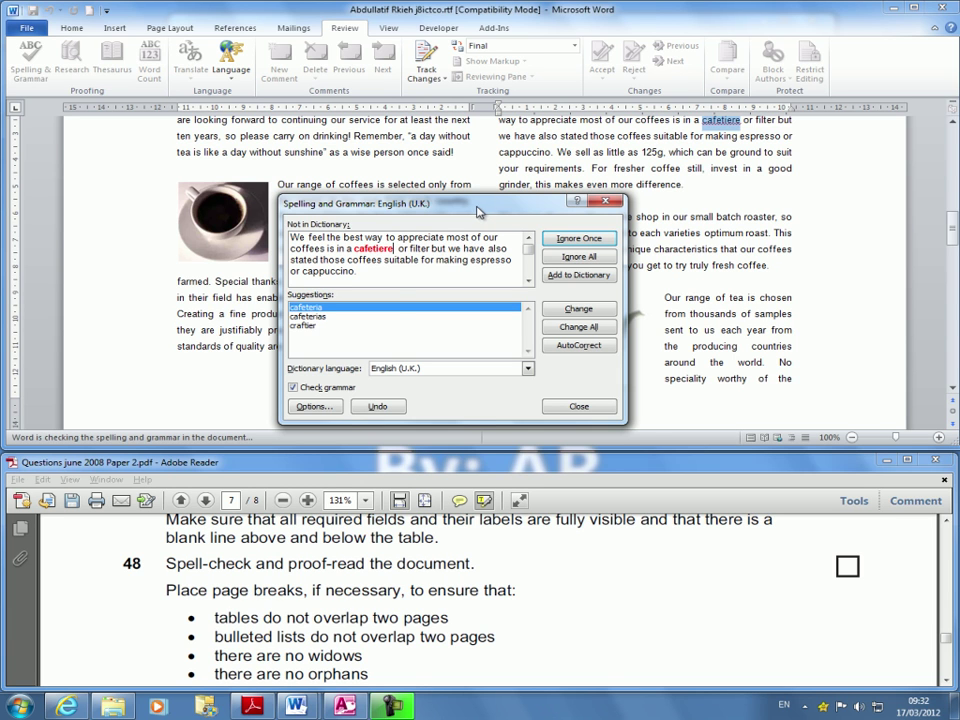
left_click(580, 239)
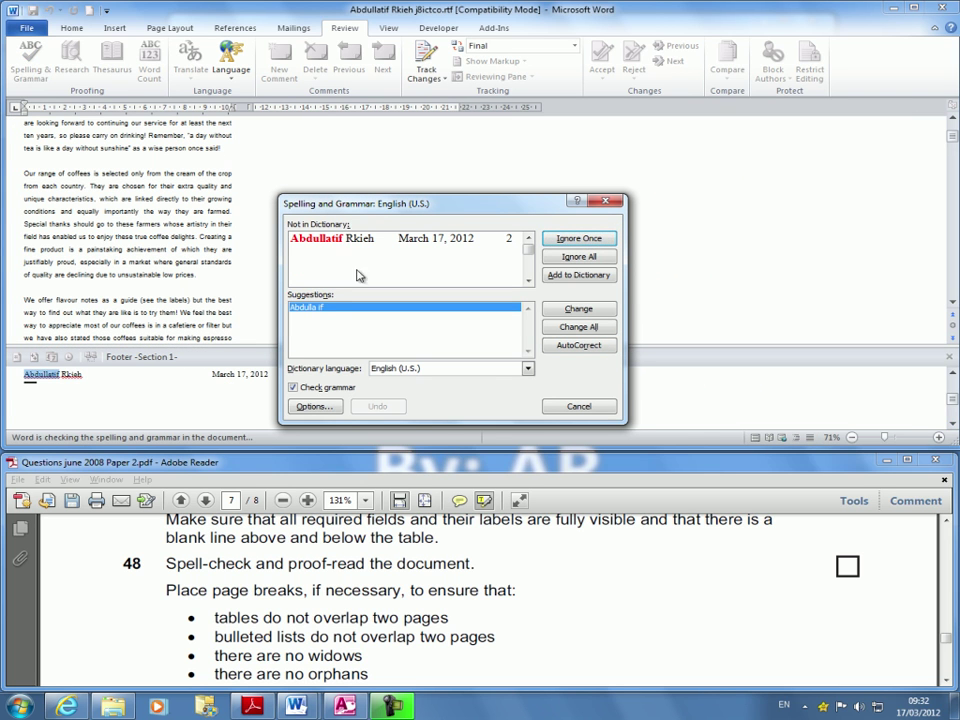
left_click(580, 239)
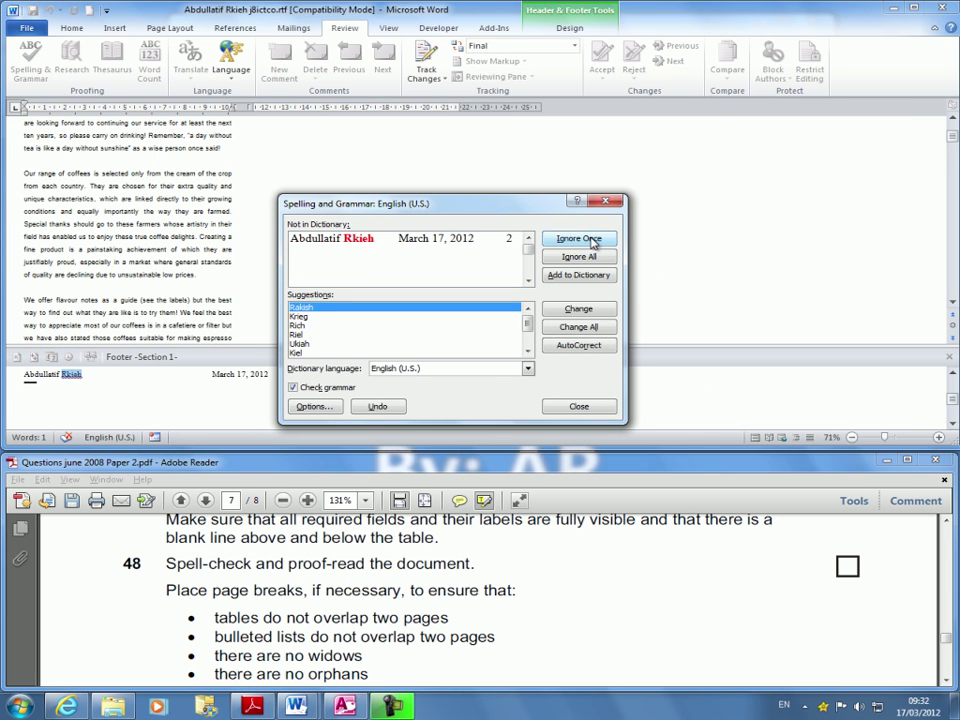
left_click(591, 241)
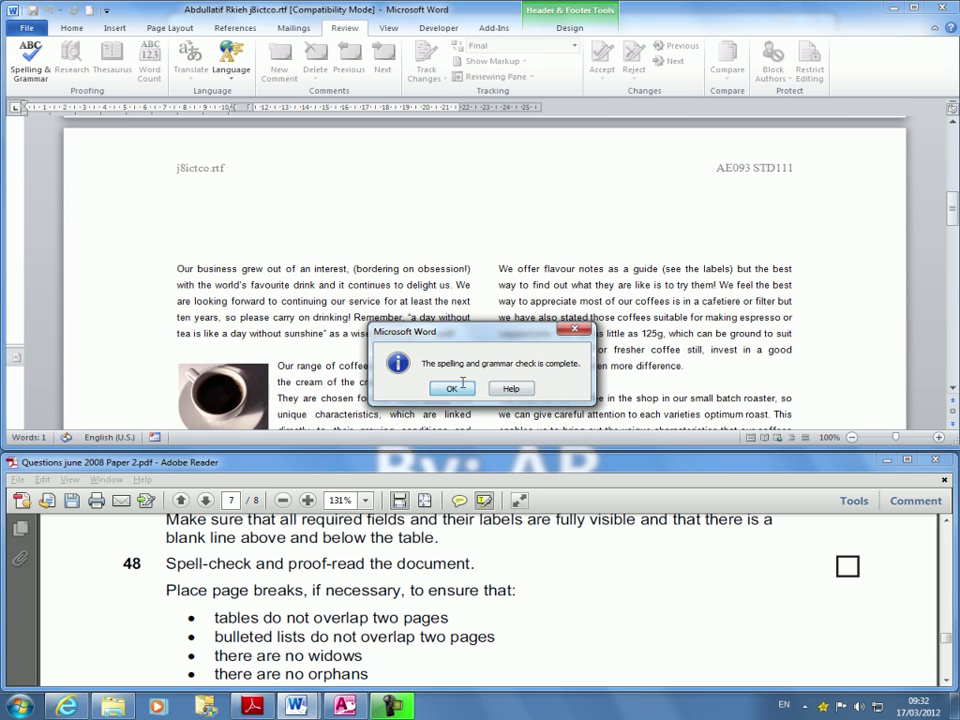
left_click(463, 387)
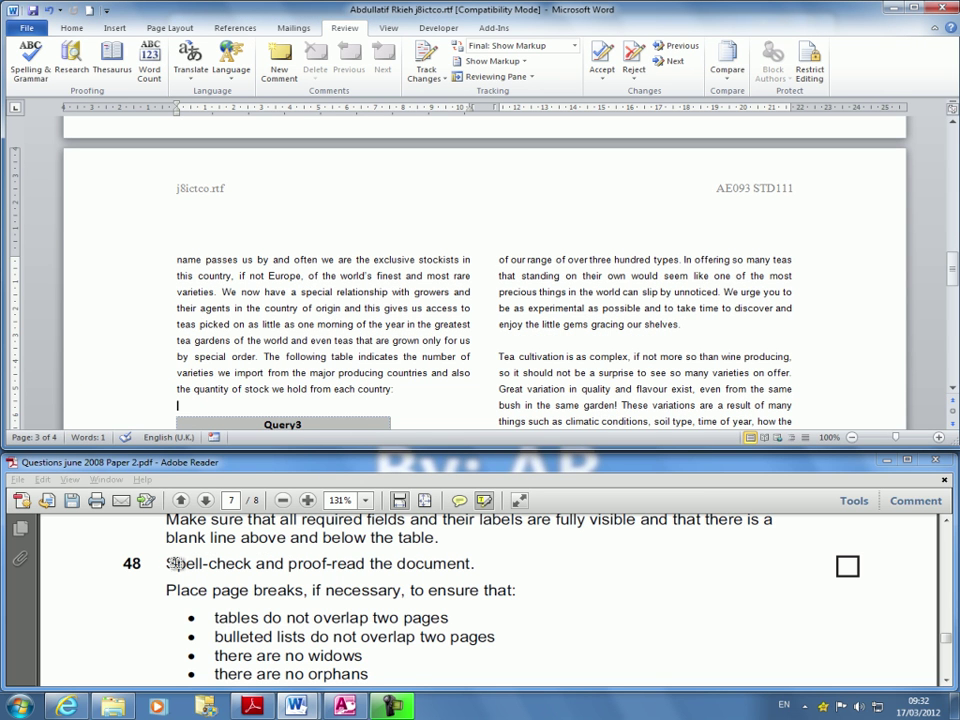
Read question 48's page-break requirements and check the report's tables and bulleted list for overlap across two pages
left_click(945, 683)
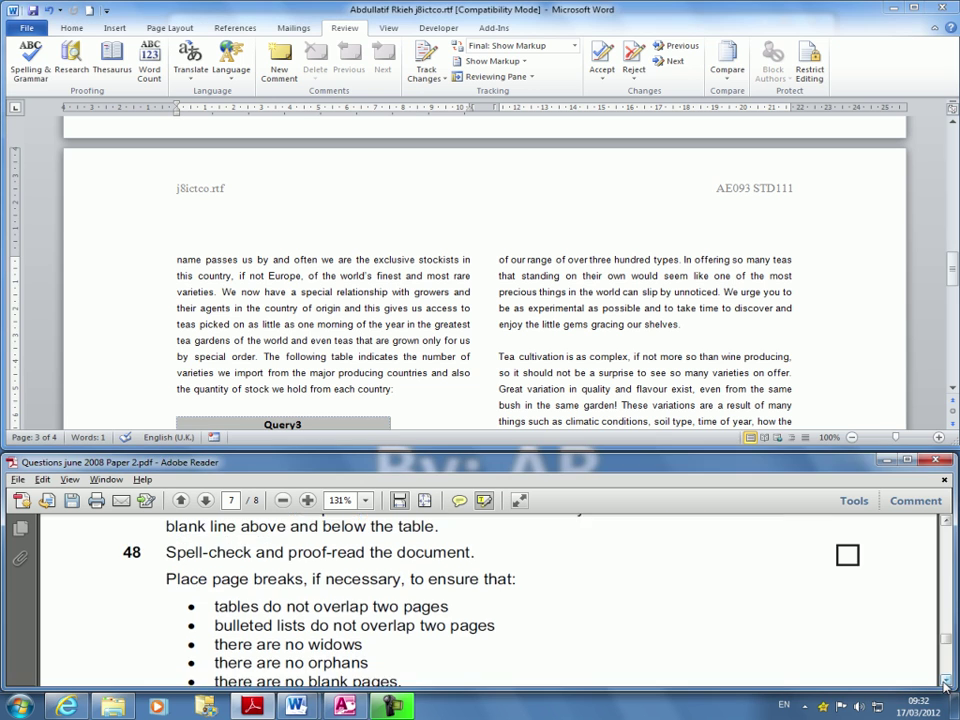
left_click(945, 683)
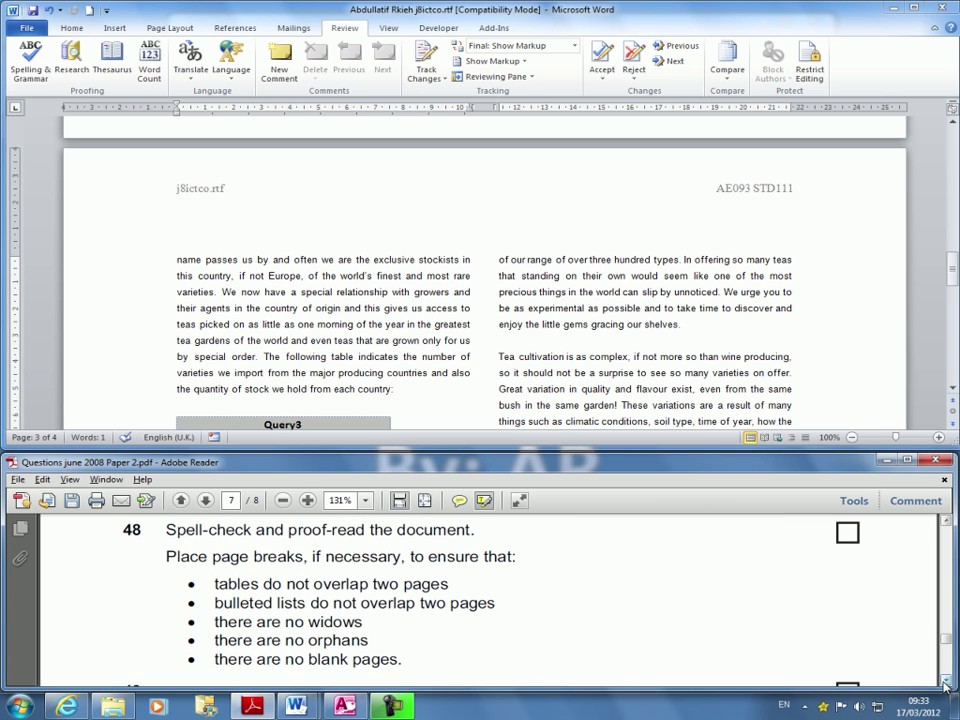
left_click(945, 683)
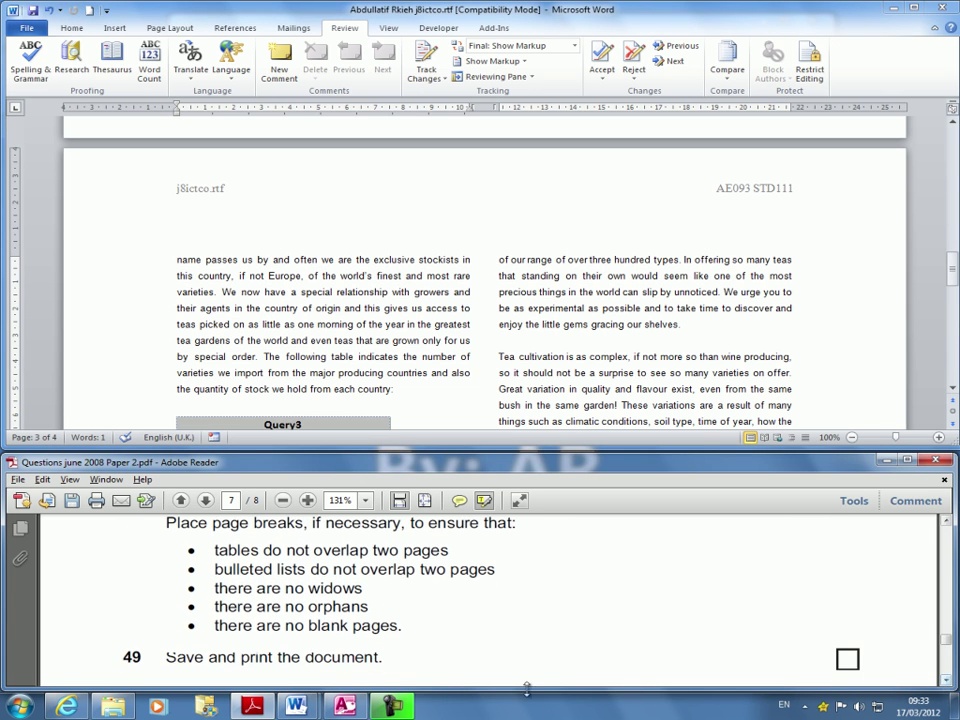
left_click(534, 331)
scroll(271, 237, "down", 4)
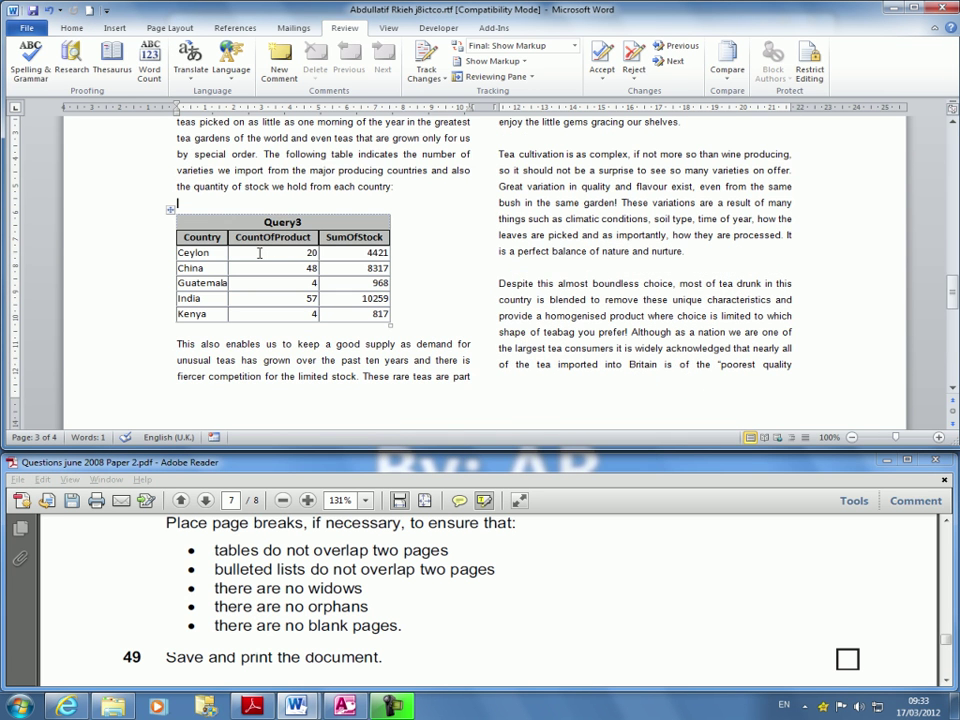
scroll(517, 246, "down", 15)
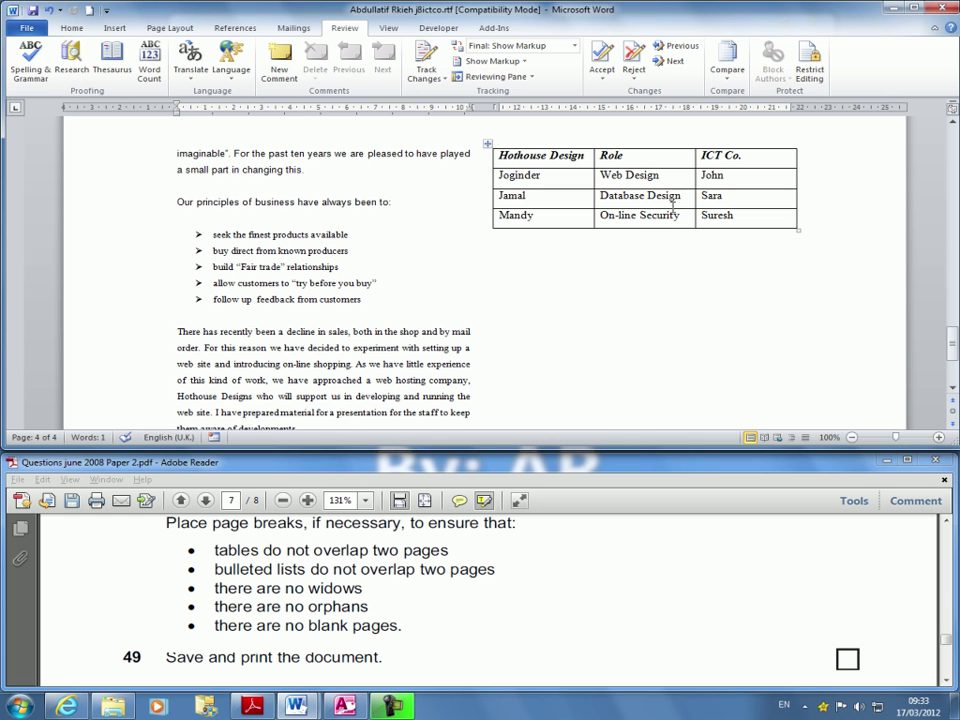
scroll(690, 260, "down", 4)
scroll(686, 296, "up", 7)
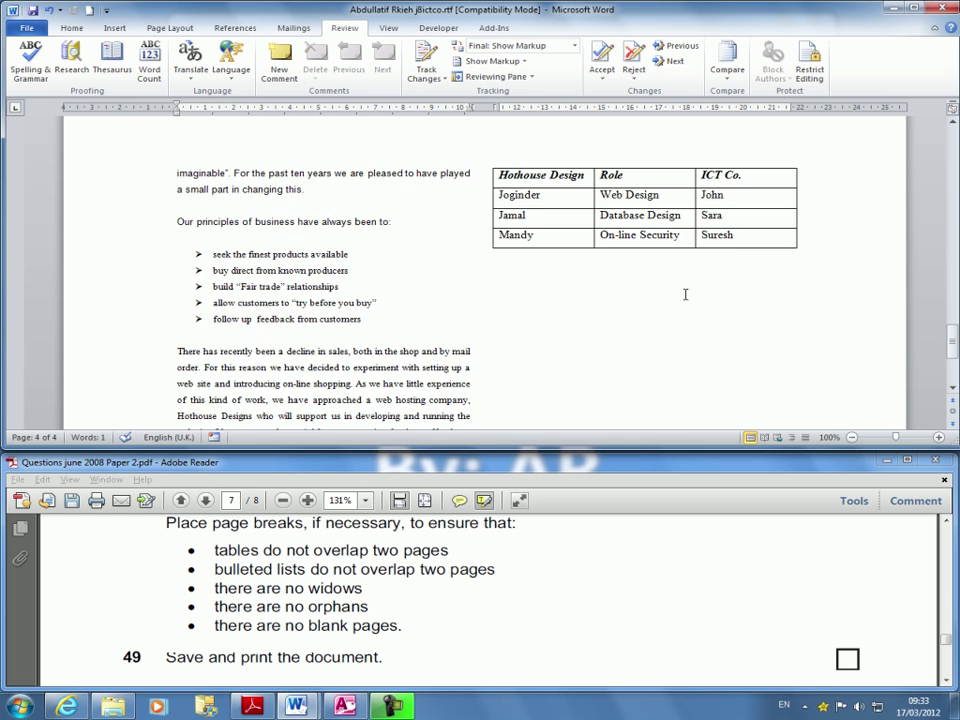
scroll(335, 435, "down", 1)
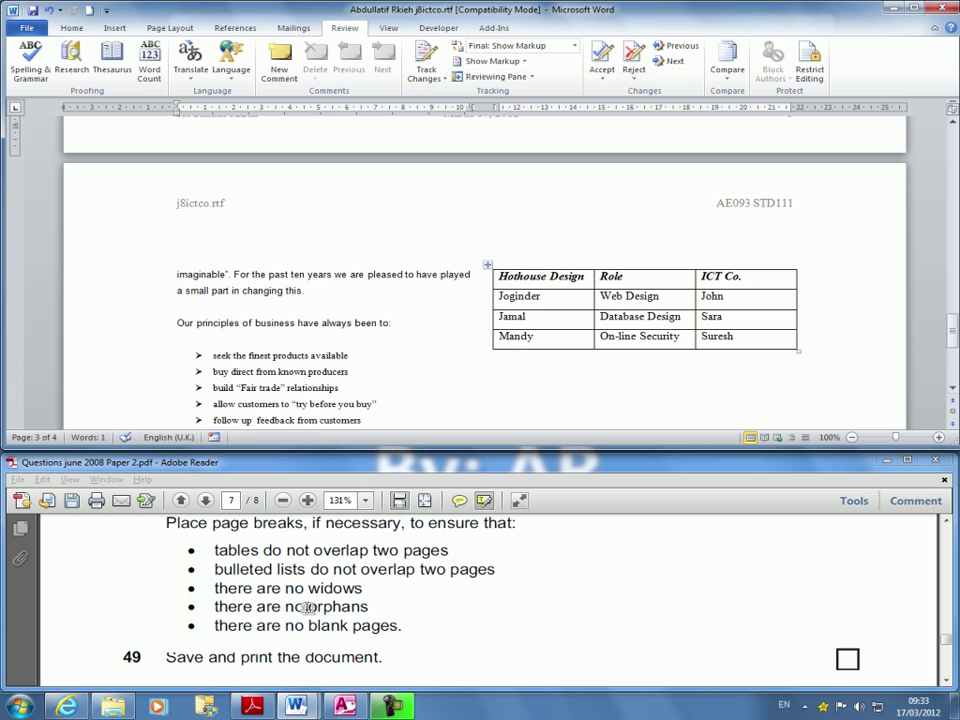
scroll(362, 375, "down", 2)
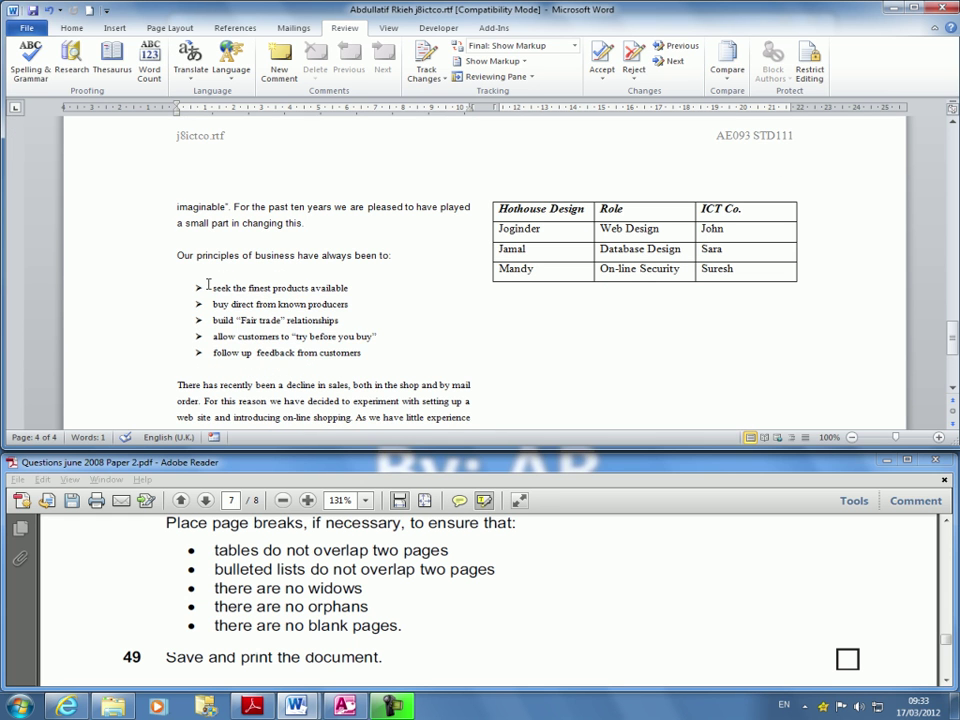
left_click_drag(208, 286, 384, 360)
left_click(361, 356)
Review pages 2 to 4 of the report for widows, orphans and blank pages
scroll(568, 302, "up", 7)
scroll(580, 285, "up", 20)
scroll(568, 245, "down", 6)
scroll(575, 290, "down", 10)
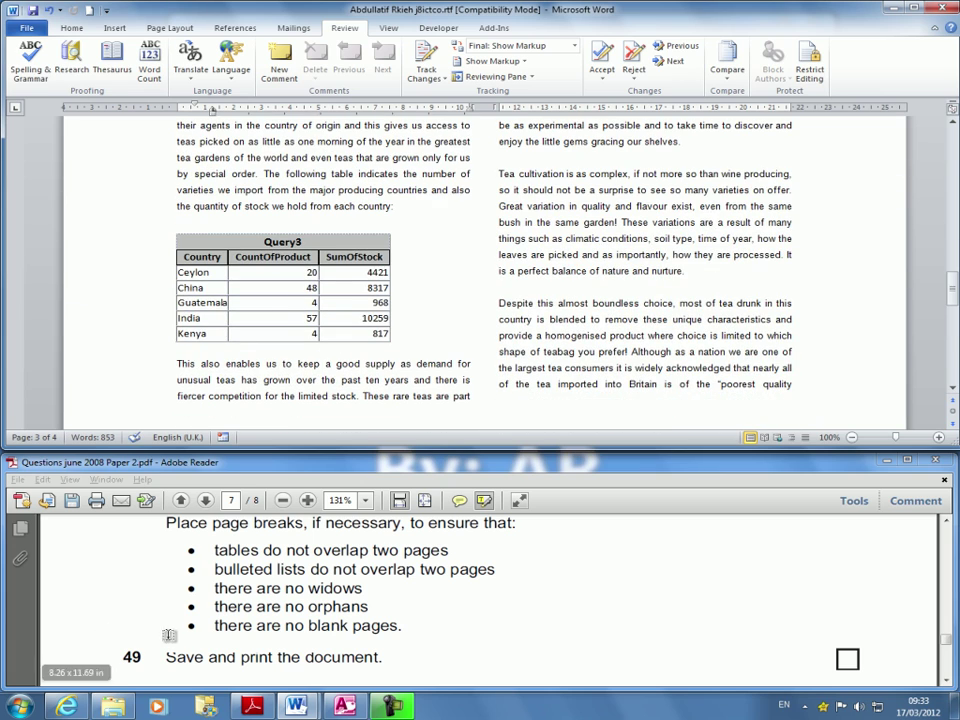
scroll(500, 300, "up", 3)
scroll(606, 64, "up", 1)
scroll(759, 346, "up", 6)
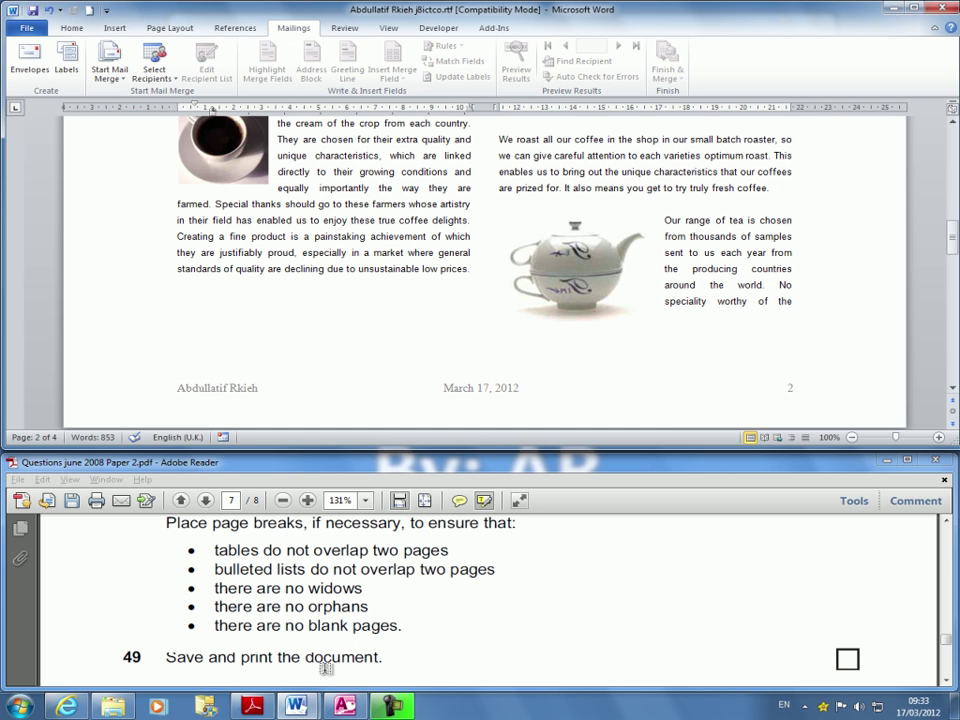
scroll(426, 266, "down", 10)
scroll(617, 301, "down", 10)
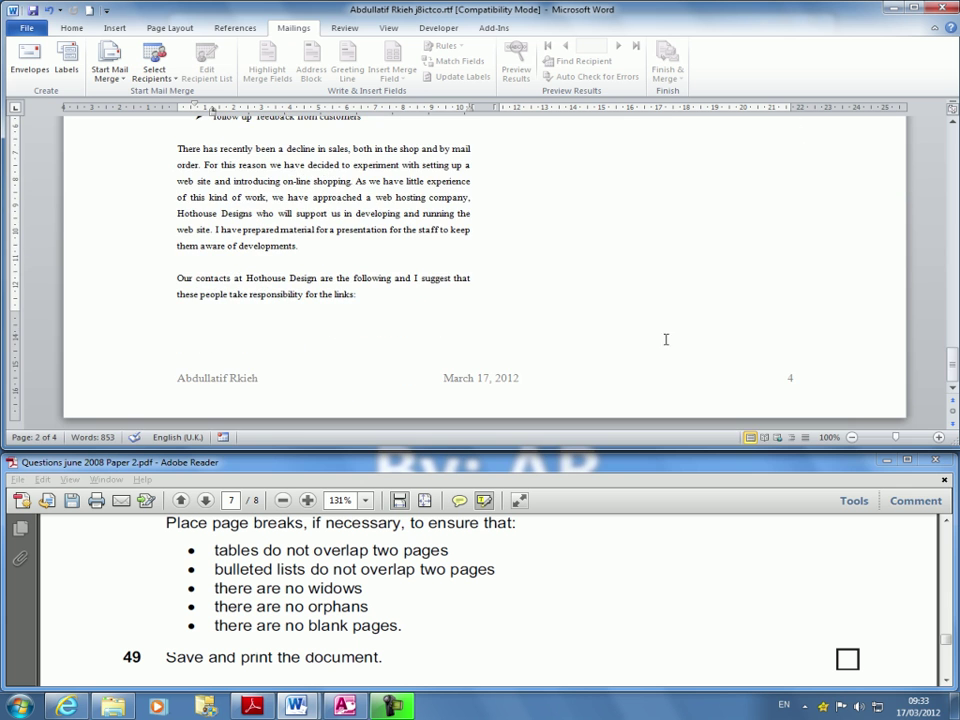
scroll(696, 326, "up", 10)
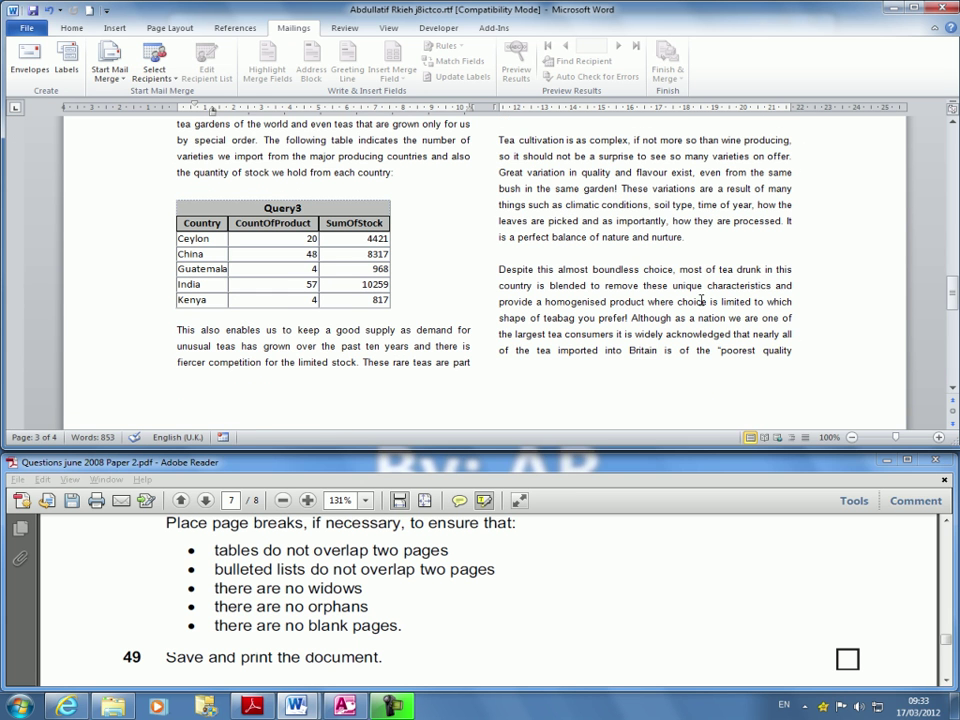
scroll(702, 300, "down", 5)
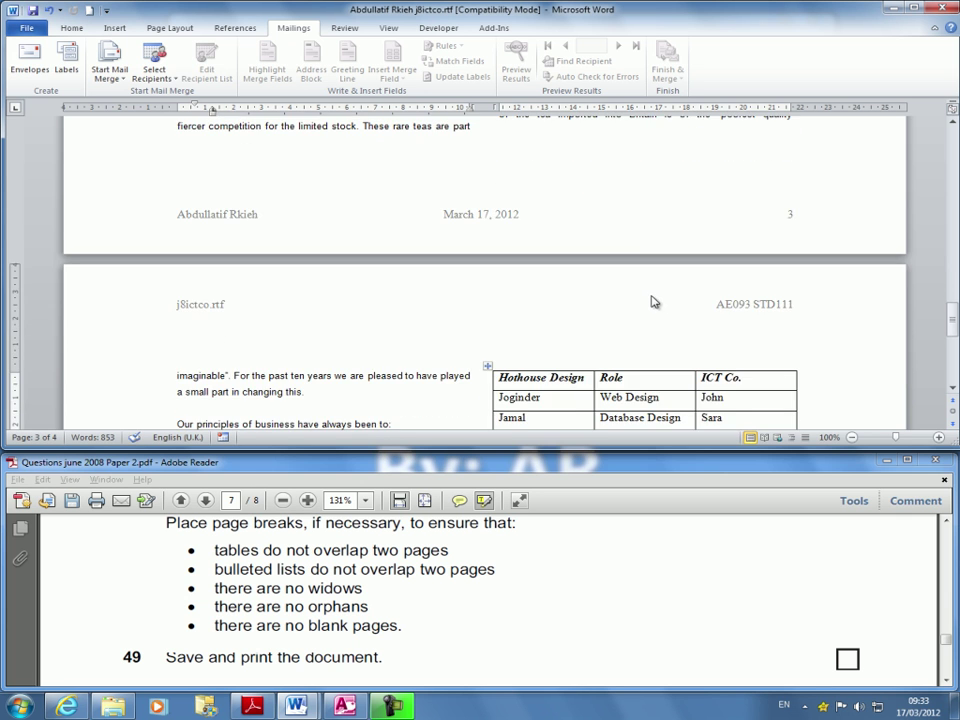
Examine how the "Despite this almost boundless choice" paragraph breaks between pages 3 and 4
scroll(650, 300, "up", 5)
left_click_drag(498, 267, 308, 178)
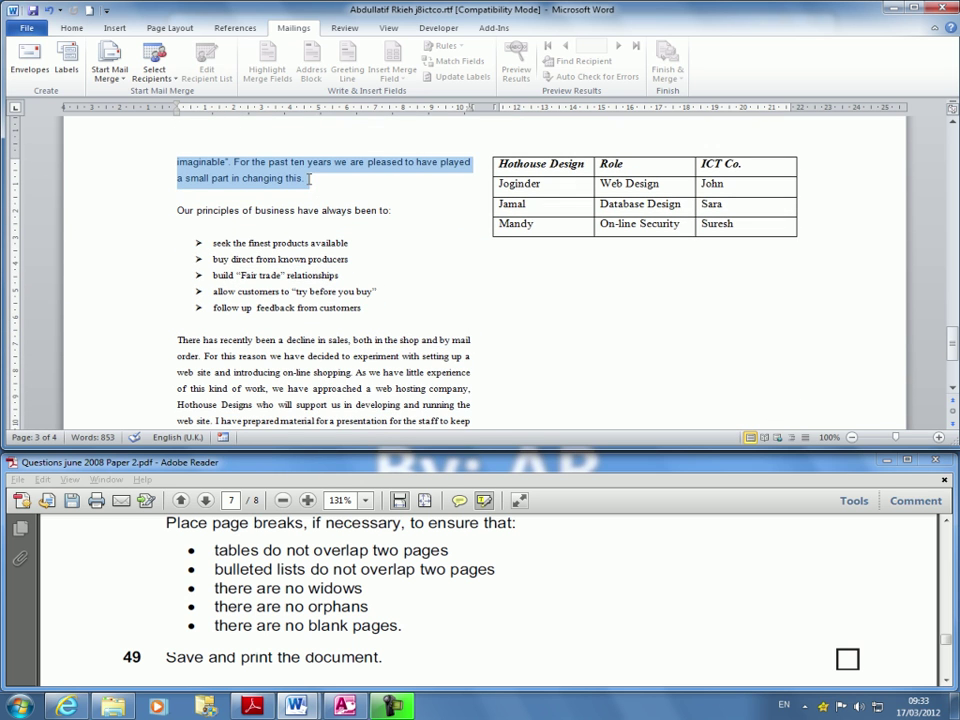
scroll(575, 347, "up", 3)
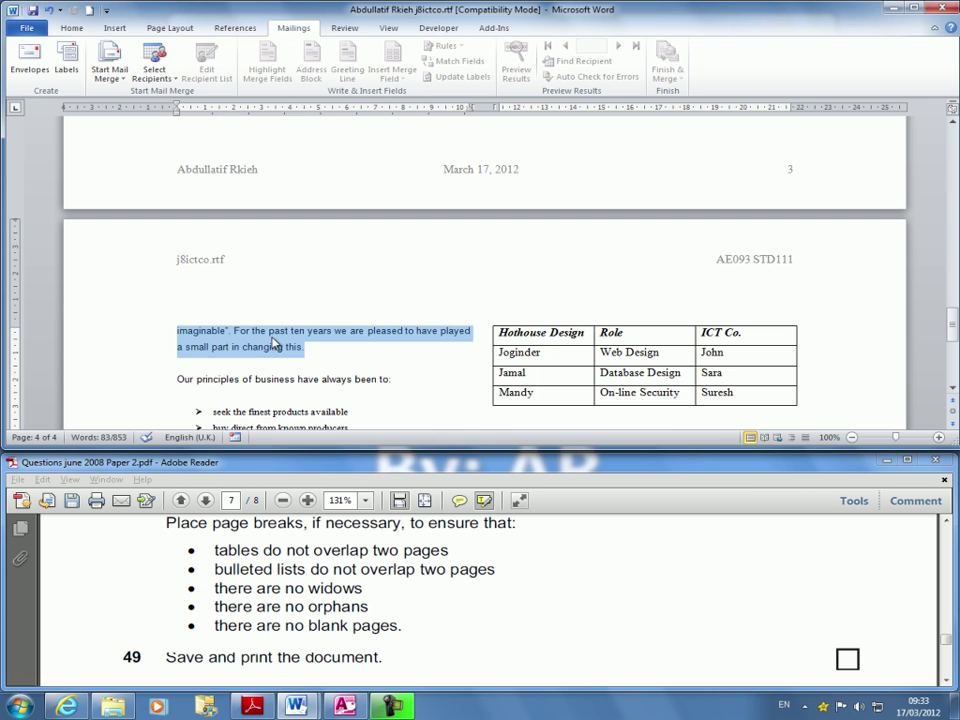
scroll(595, 197, "up", 3)
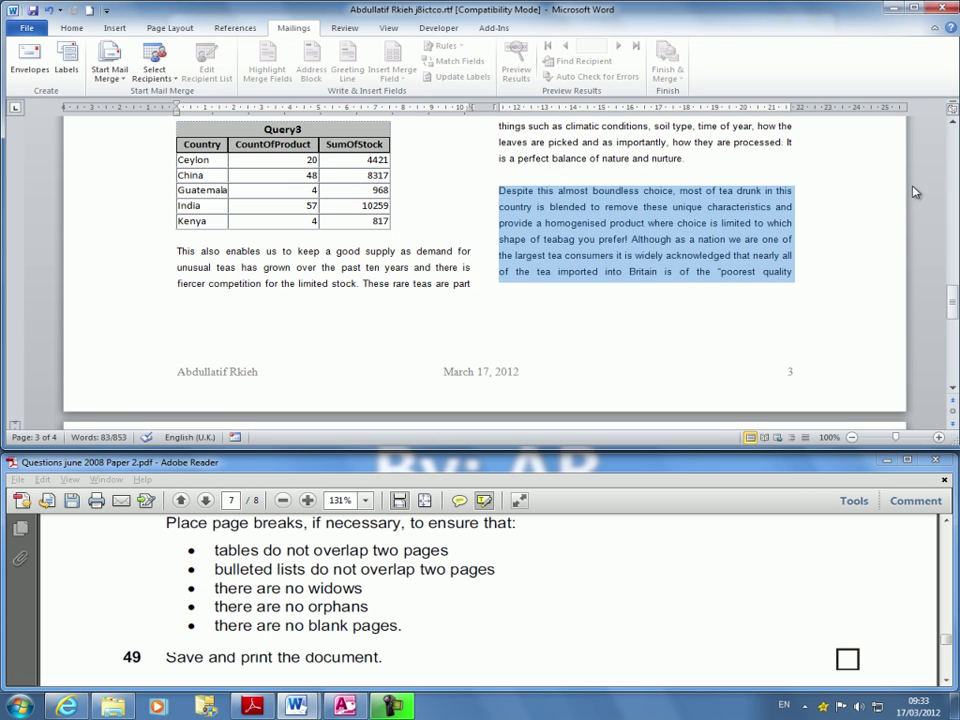
scroll(620, 254, "down", 3)
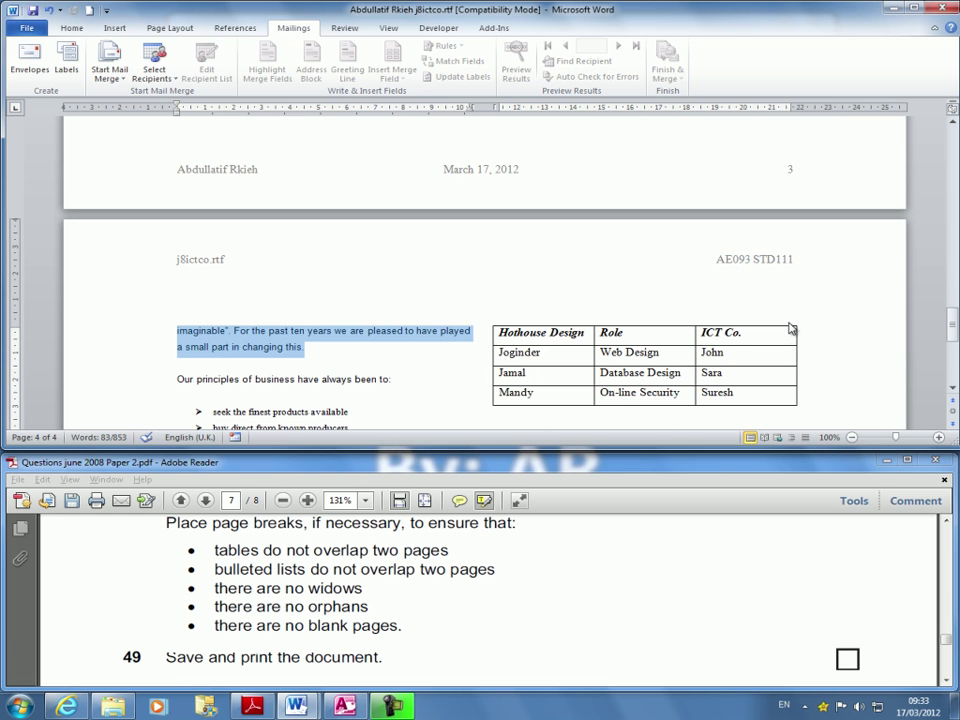
scroll(775, 310, "up", 3)
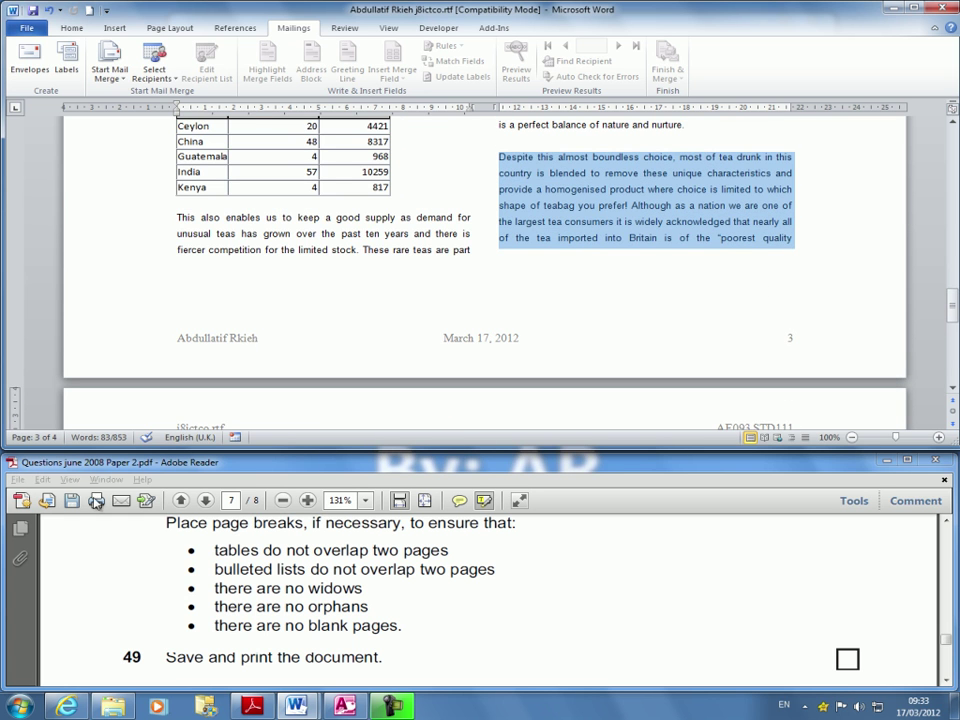
scroll(325, 283, "down", 2)
scroll(691, 125, "up", 3)
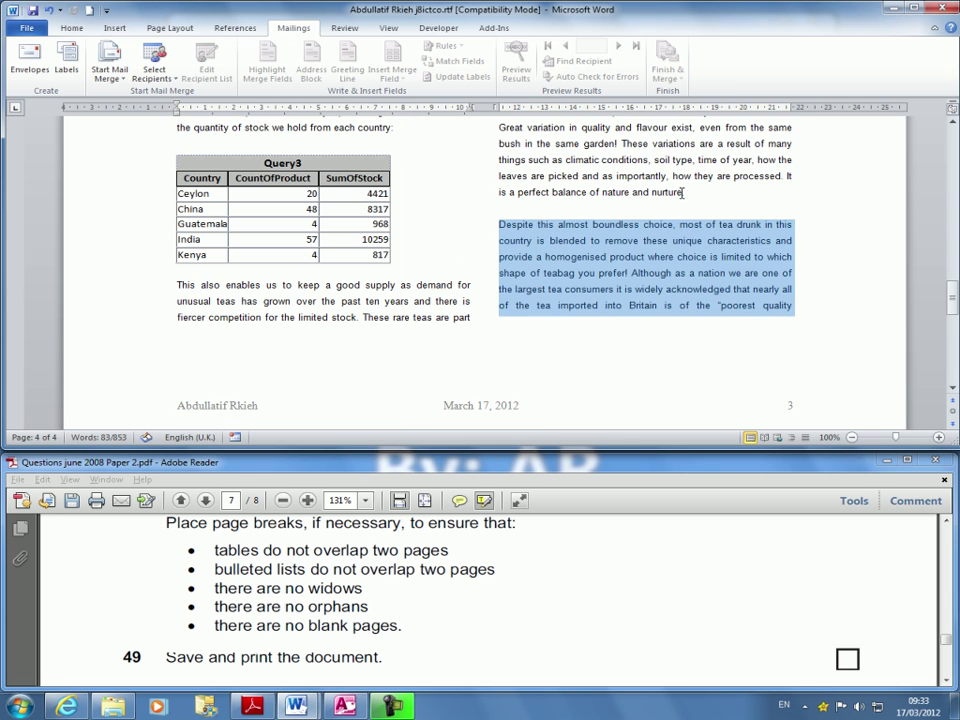
scroll(263, 358, "down", 4)
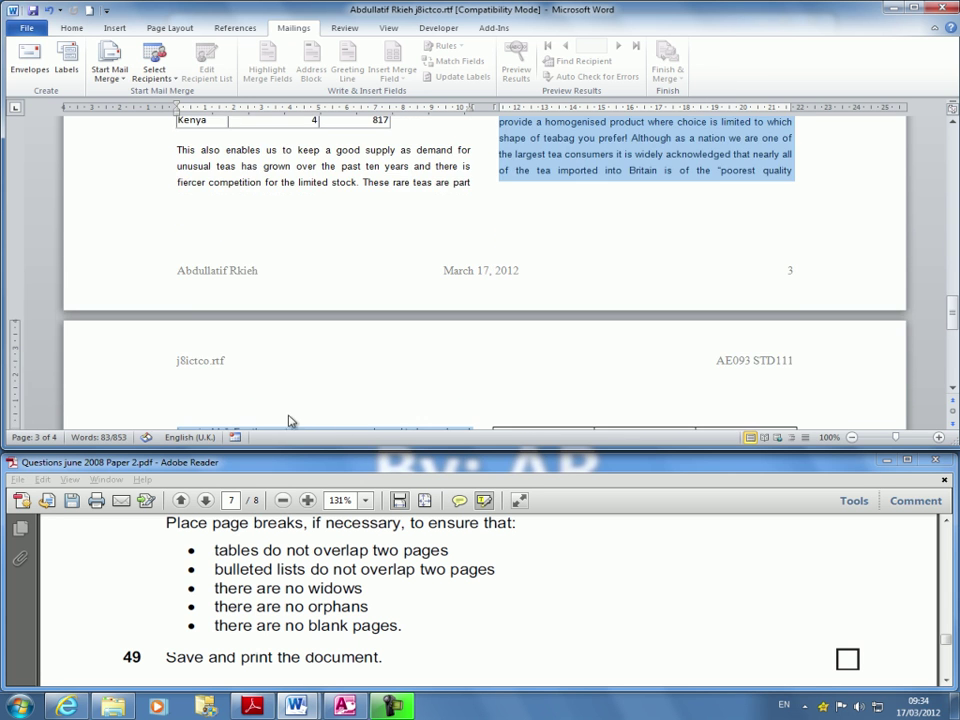
scroll(612, 122, "up", 3)
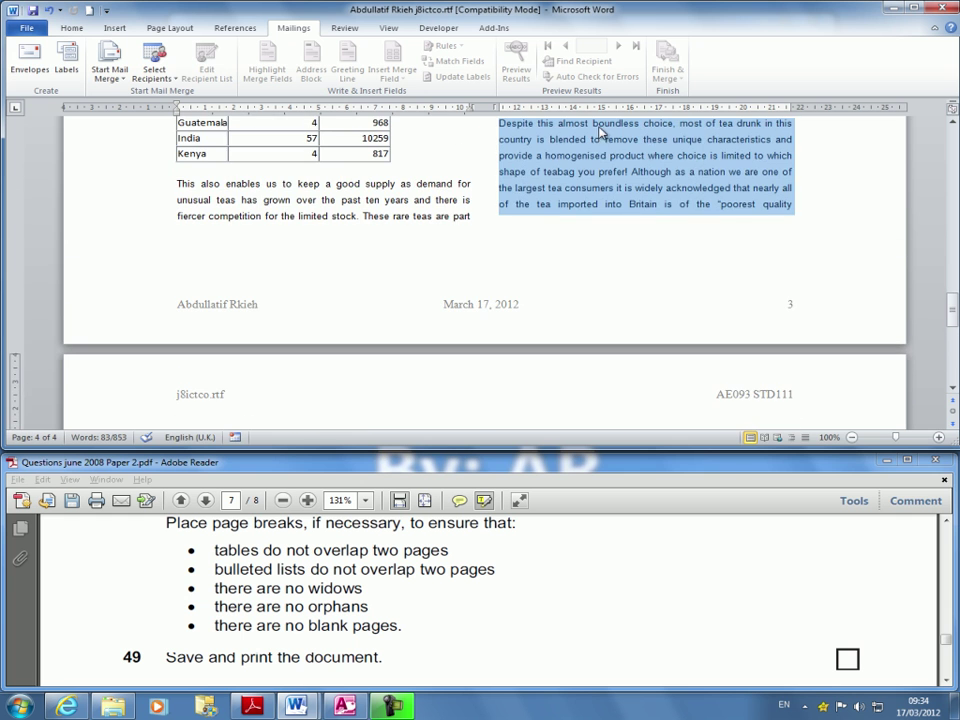
Examine how the "Our range of tea" paragraph beside the teapot picture breaks between pages 2 and 3
scroll(800, 368, "up", 10)
scroll(800, 368, "up", 4)
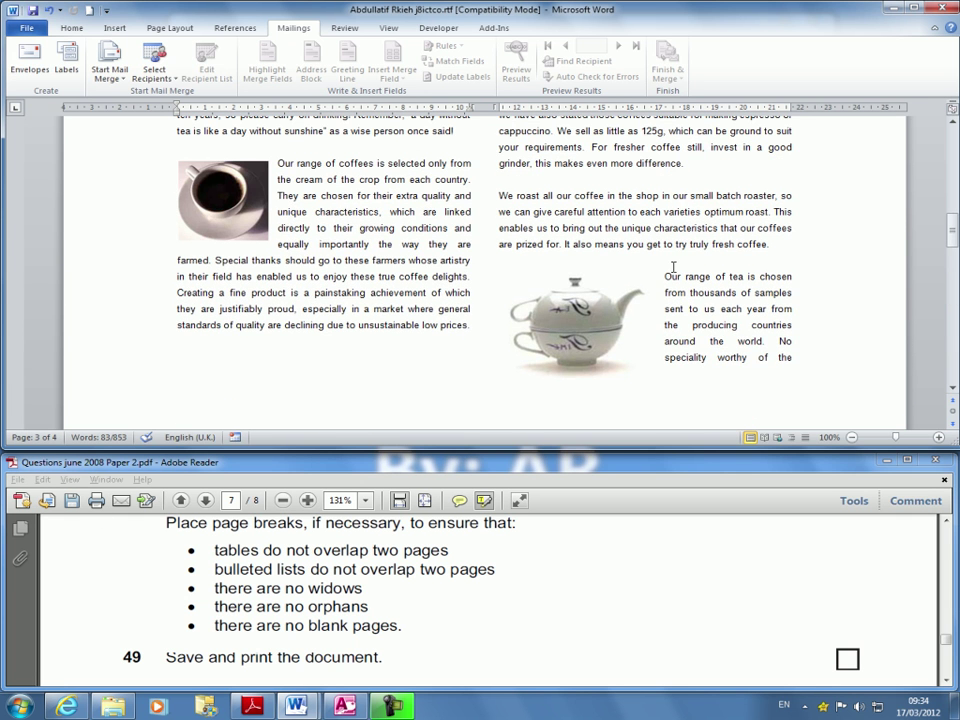
scroll(673, 267, "down", 2)
left_click_drag(662, 176, 797, 261)
scroll(686, 315, "down", 4)
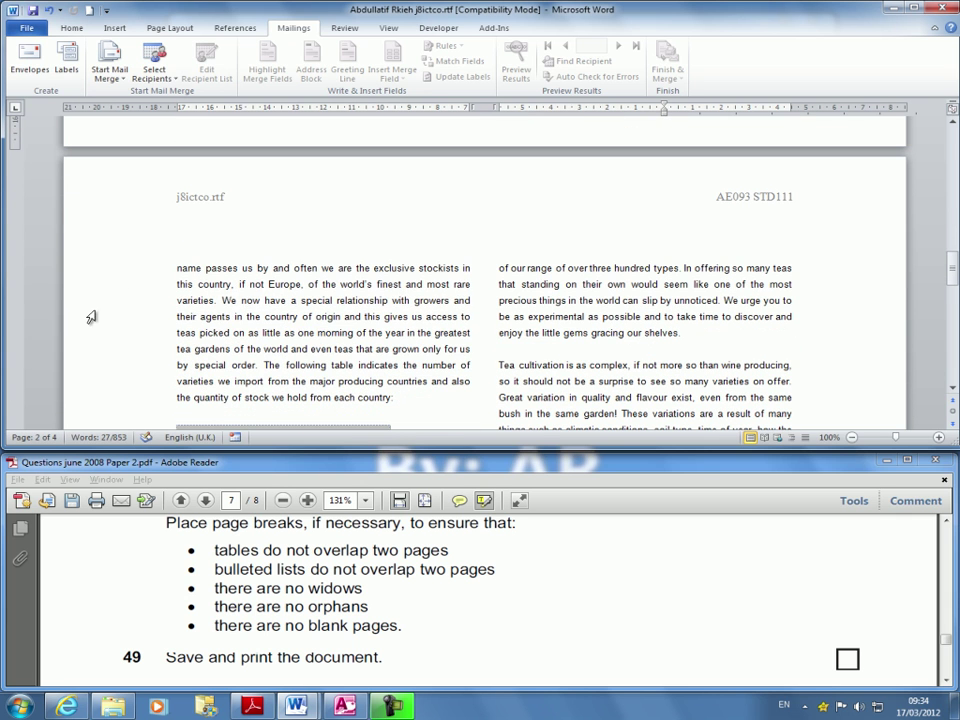
left_click_drag(177, 268, 440, 400)
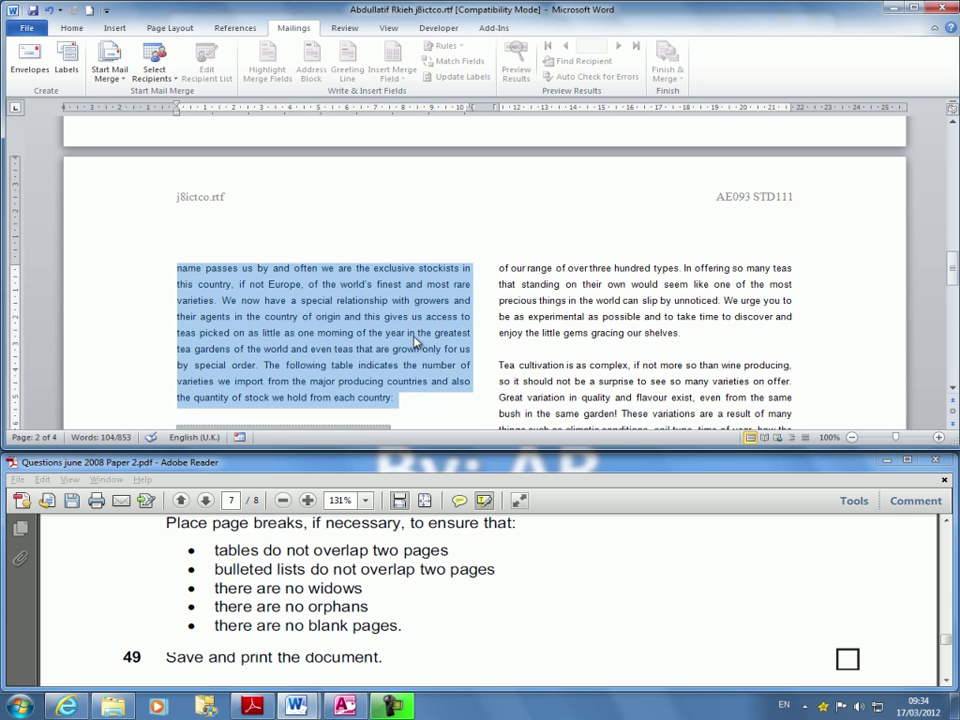
left_click(417, 342)
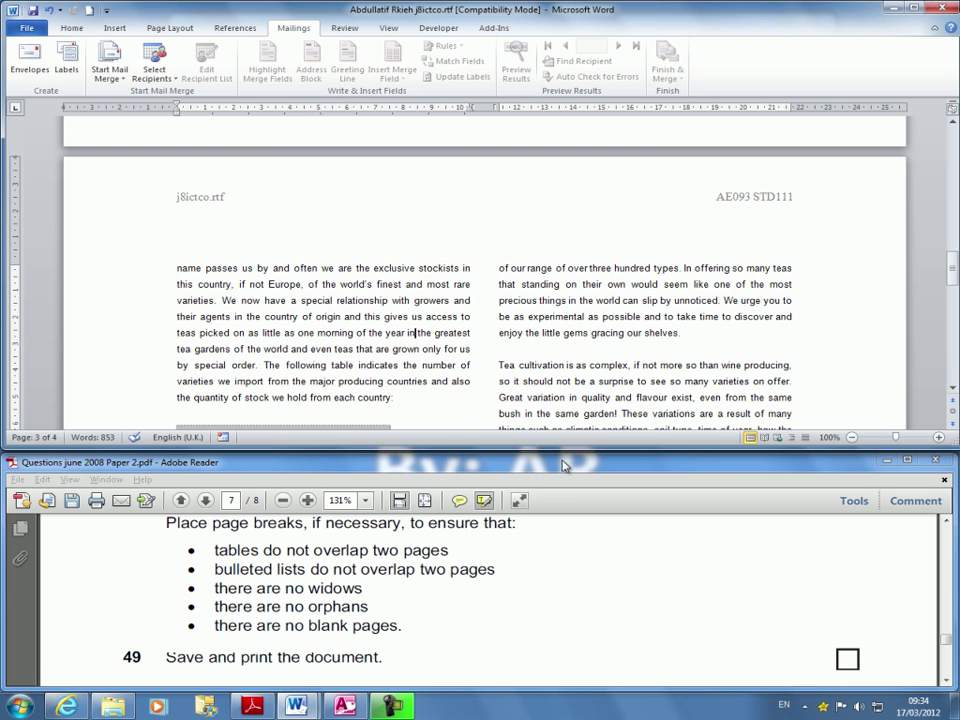
Insert blank lines above the "Our range of tea" paragraph to push it and the teapot picture onto page 3
scroll(687, 325, "up", 4)
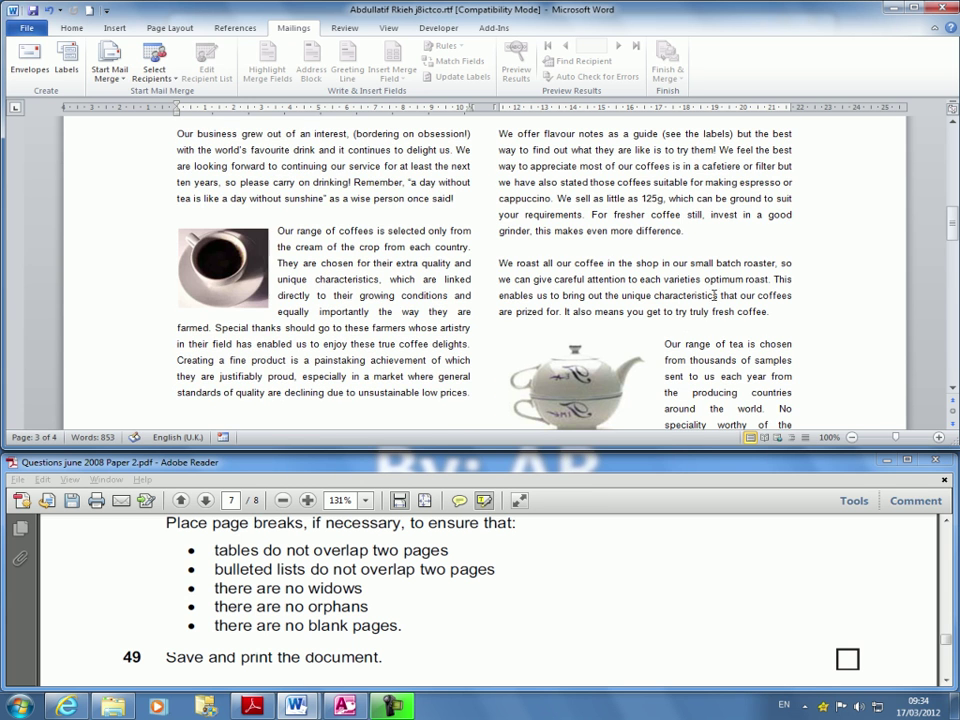
left_click(670, 329)
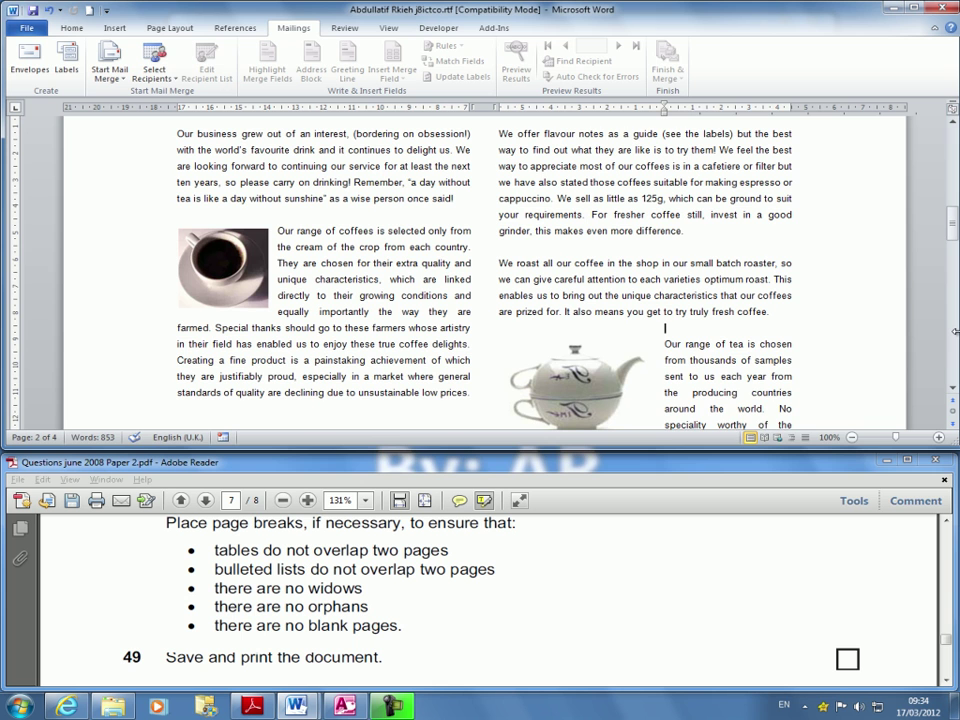
key("Return")
key("Return")
key("Return")
key("Return")
key("Return")
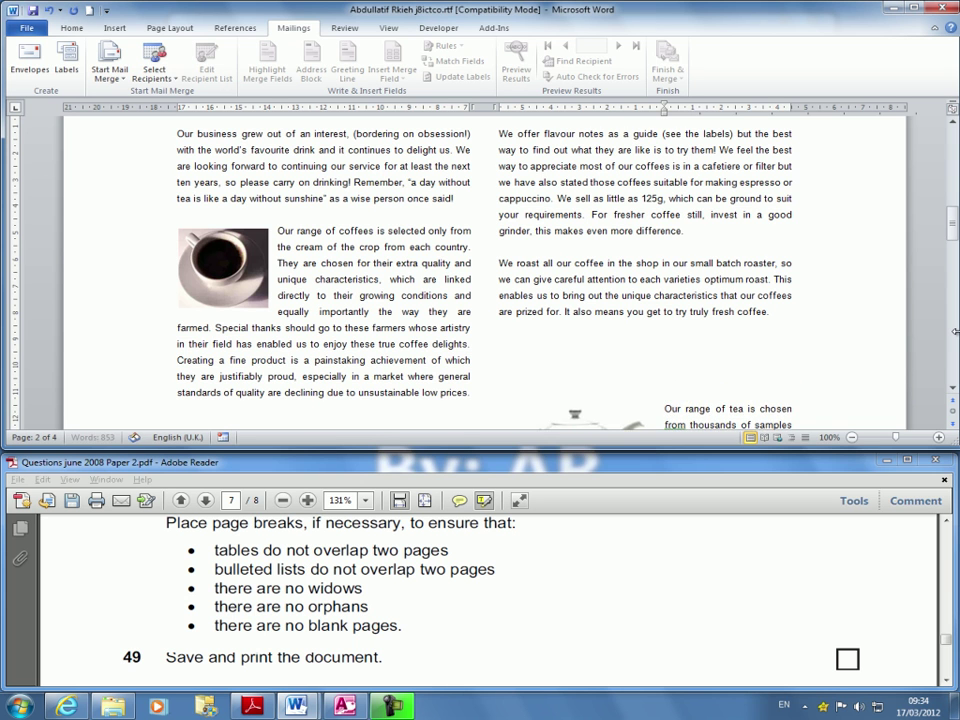
scroll(400, 60, "down", 4)
scroll(480, 270, "down", 6)
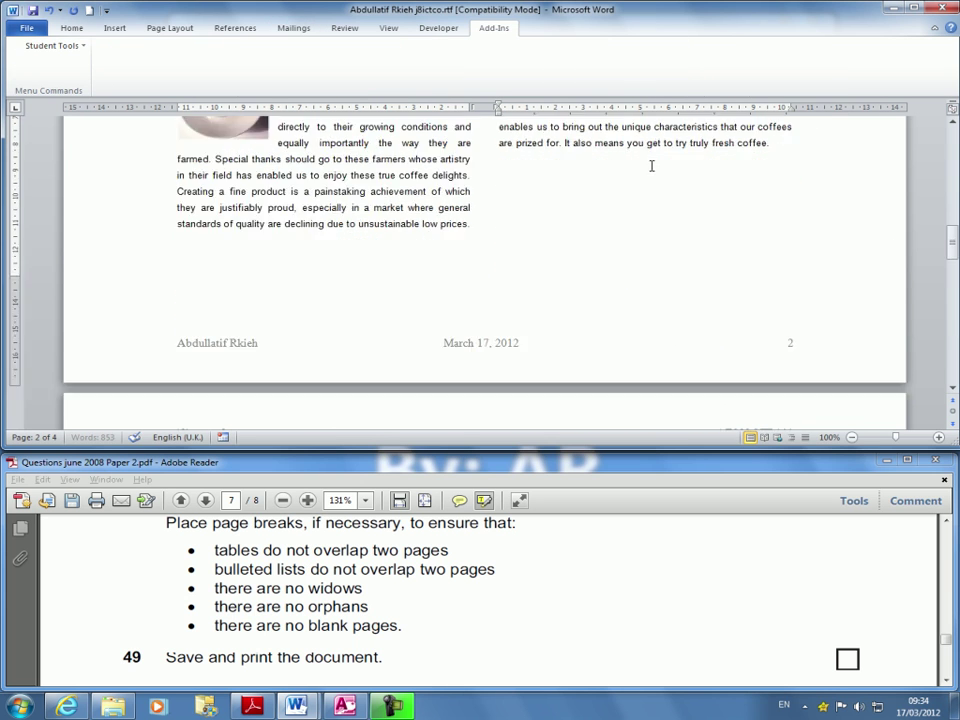
Review pages 2 to 4 of the report for paragraphs, tables and lists that split across pages
scroll(268, 225, "down", 5)
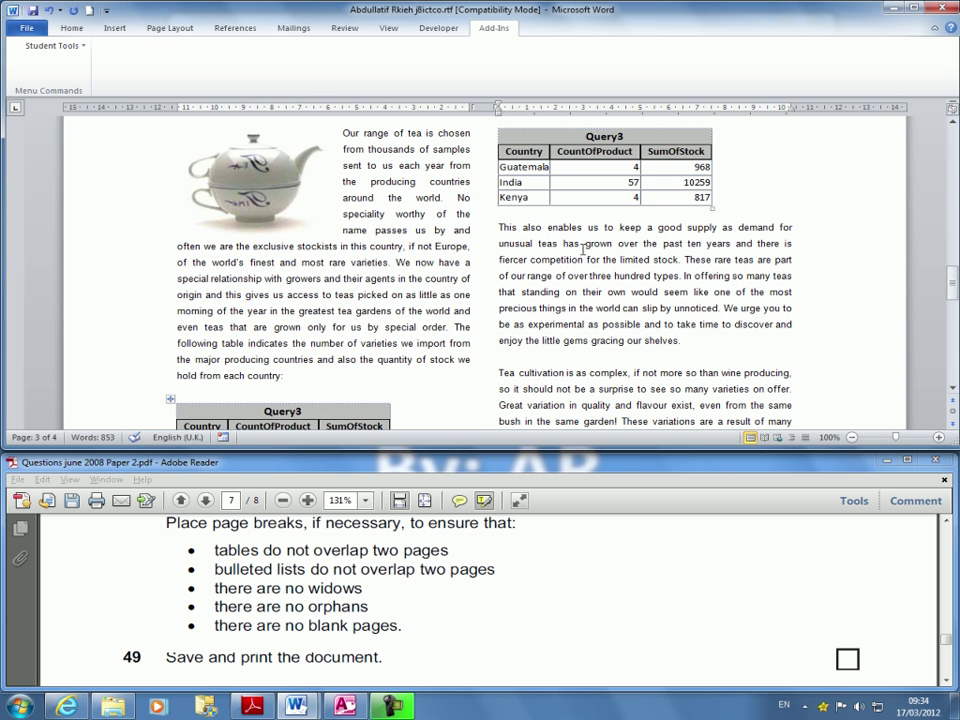
scroll(575, 240, "down", 7)
scroll(630, 285, "up", 5)
scroll(614, 290, "up", 7)
scroll(617, 306, "up", 6)
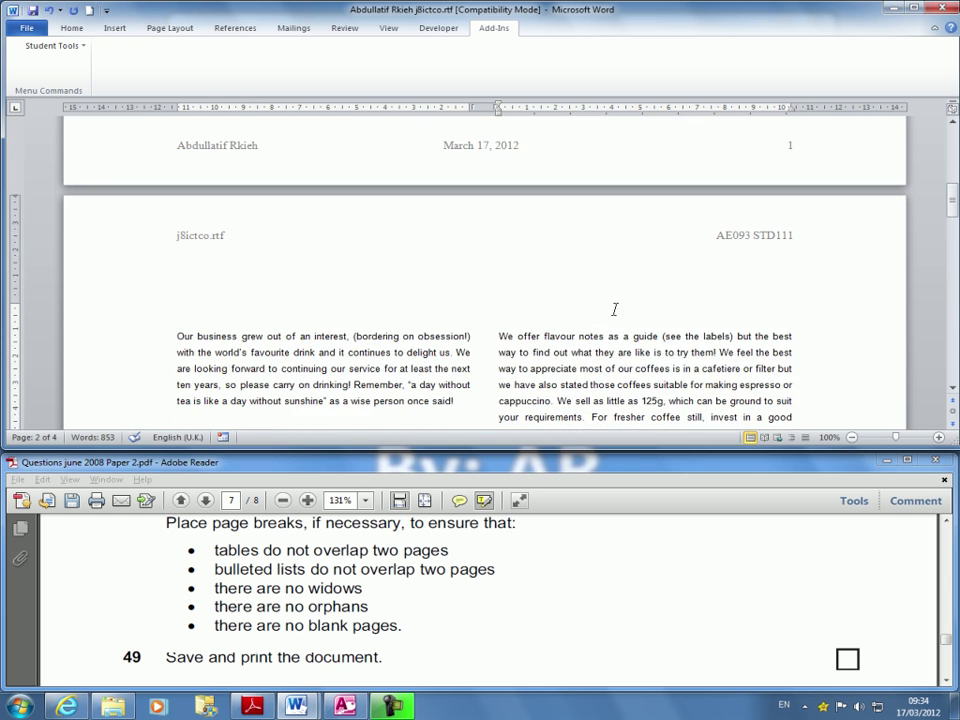
scroll(614, 310, "down", 3)
scroll(612, 312, "up", 1)
scroll(611, 313, "down", 10)
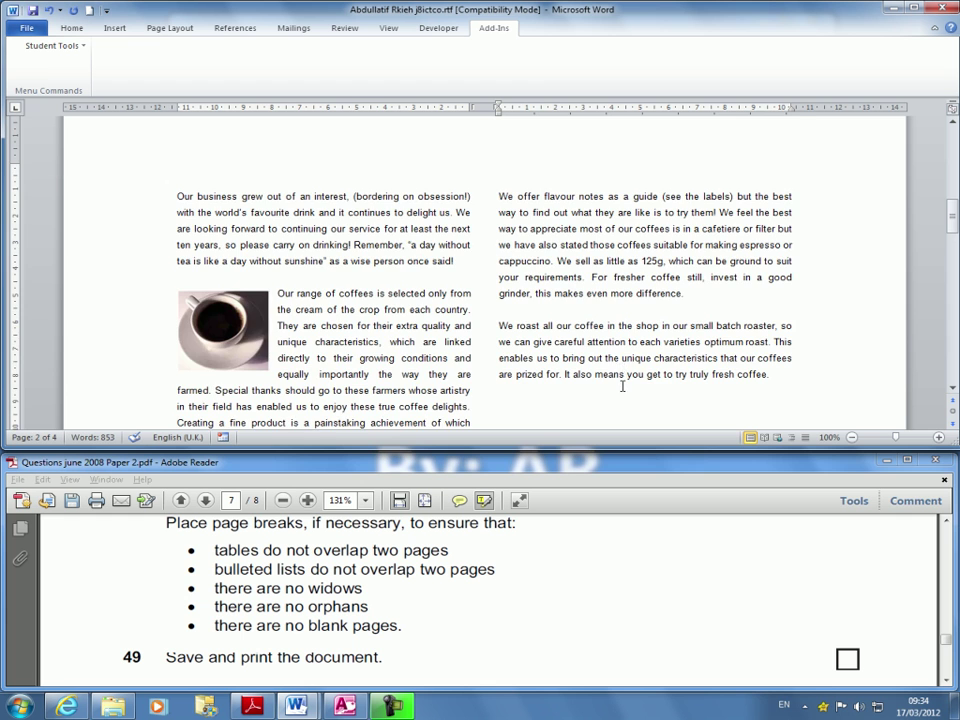
scroll(622, 385, "down", 3)
scroll(615, 380, "down", 20)
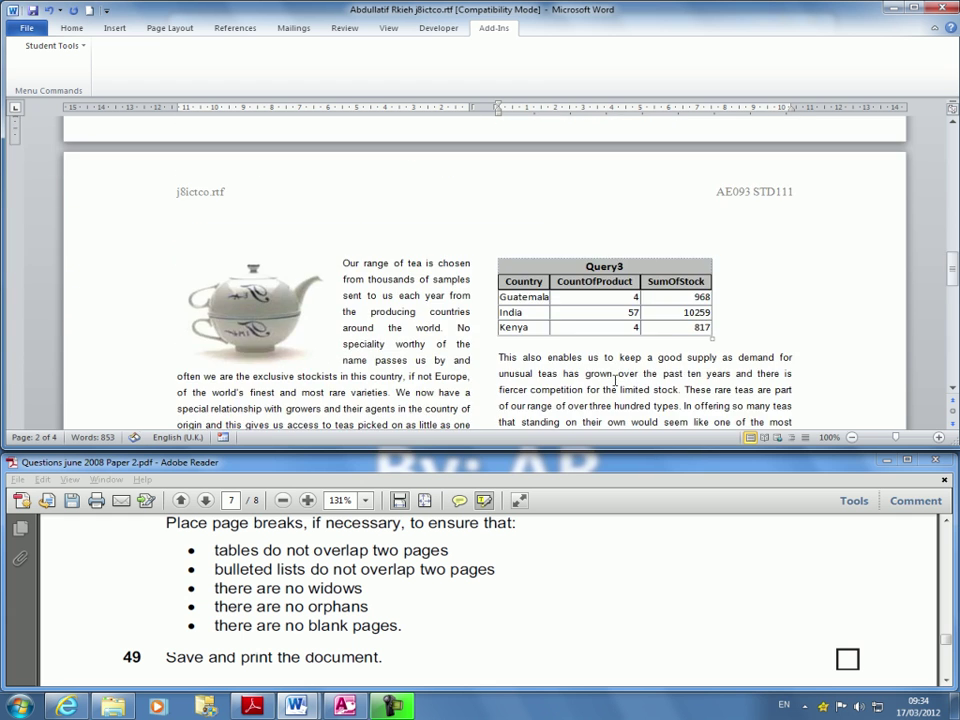
scroll(603, 379, "down", 4)
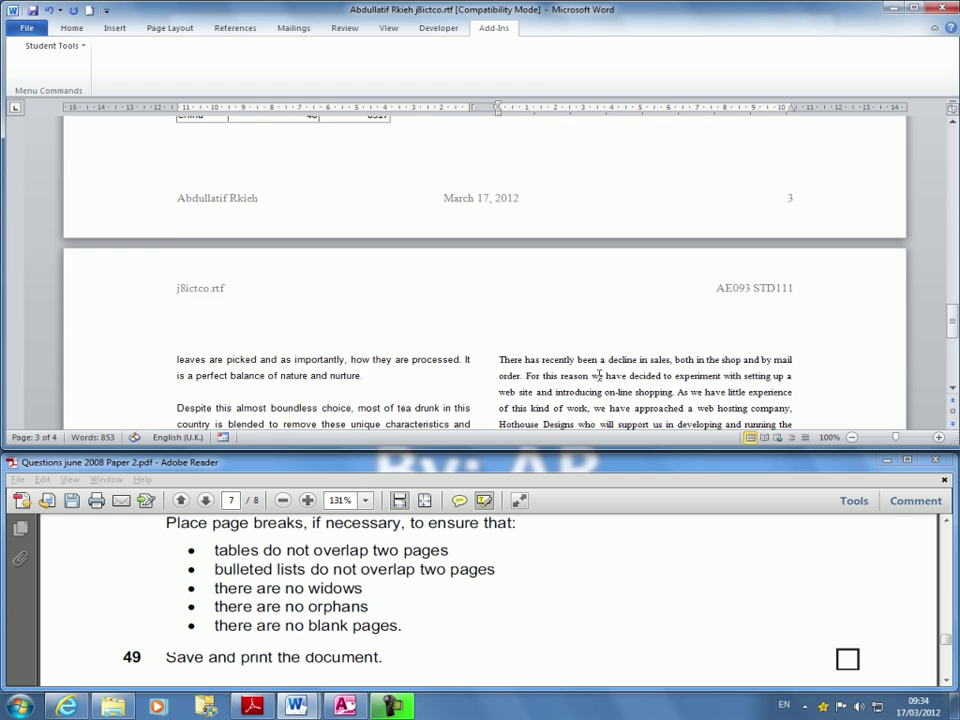
Insert blank lines above the "Tea cultivation is as complex" paragraph to push it from page 3 onto page 4
scroll(513, 270, "up", 2)
left_click_drag(497, 165, 505, 166)
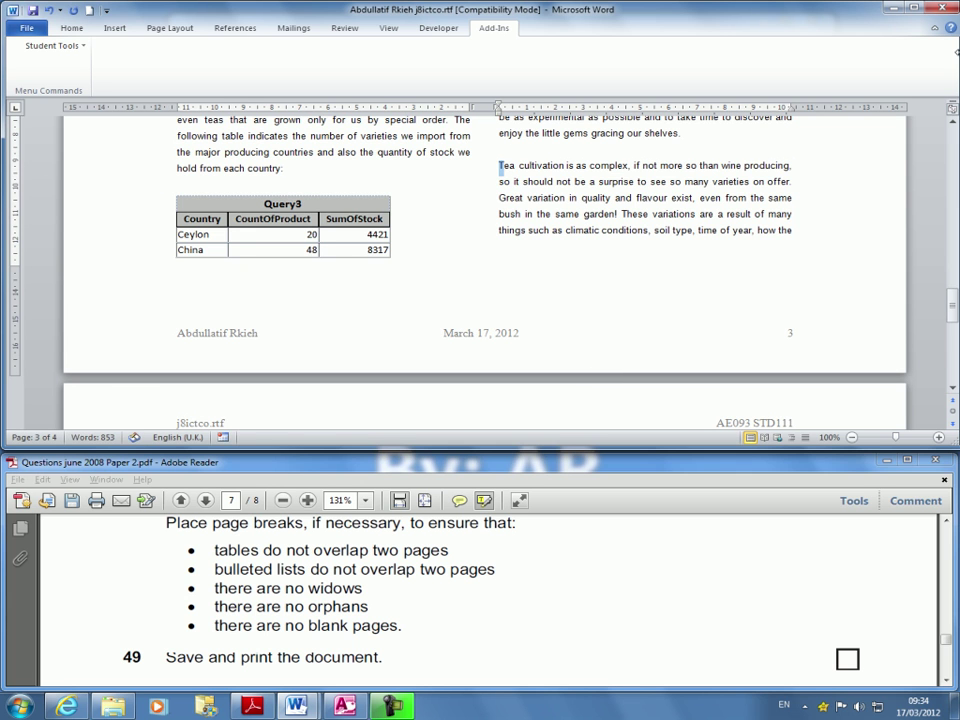
key("Return")
key("Return")
key("Return")
key("Return")
key("Return")
key("Return")
key("Return")
key("Return")
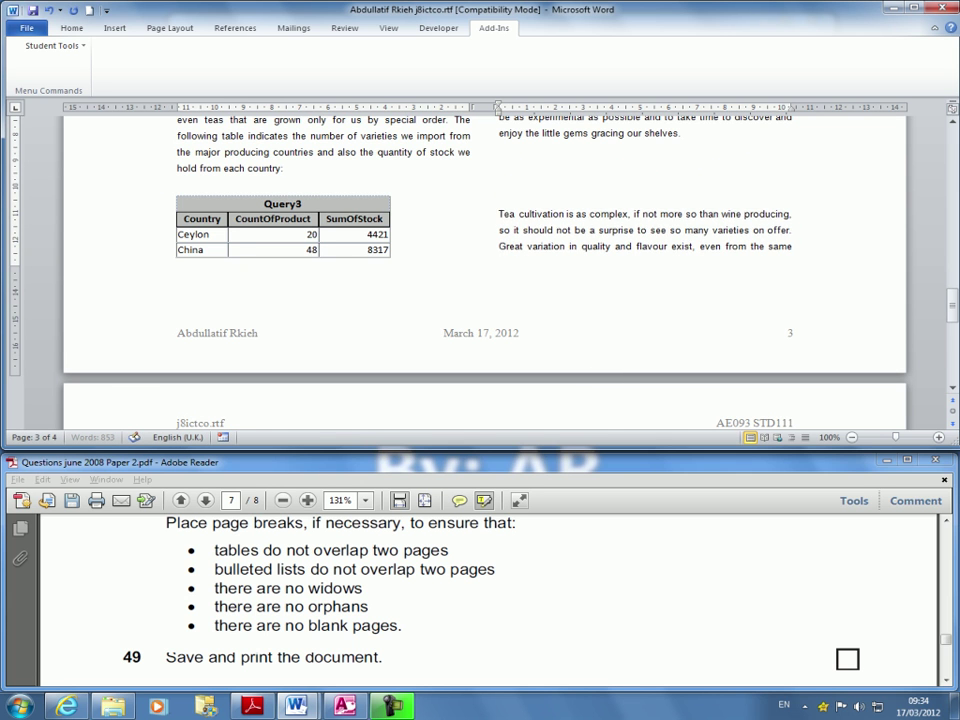
Check the layout of the report's pages and highlight the five page-break requirements in the exam paper in Adobe Reader
scroll(502, 321, "down", 4)
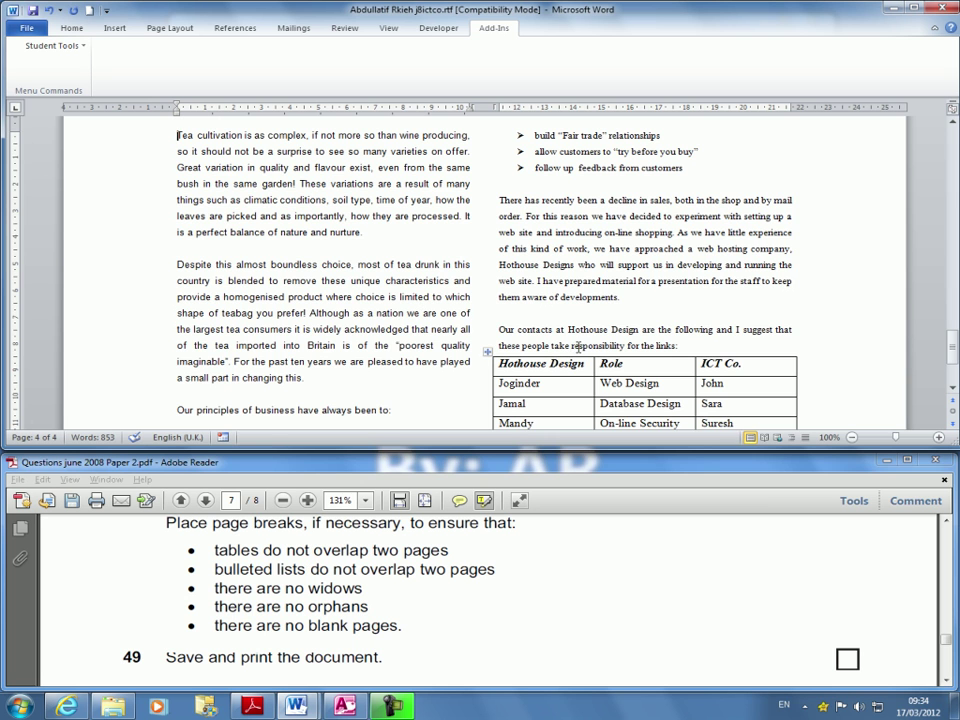
scroll(578, 347, "down", 3)
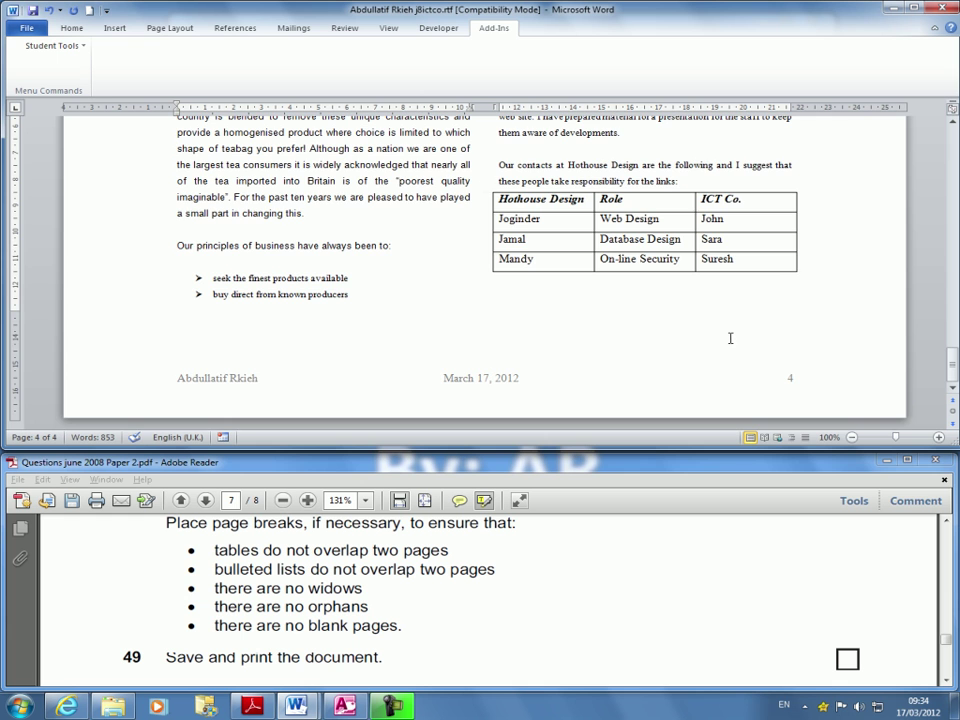
scroll(735, 360, "up", 10)
scroll(750, 383, "down", 5)
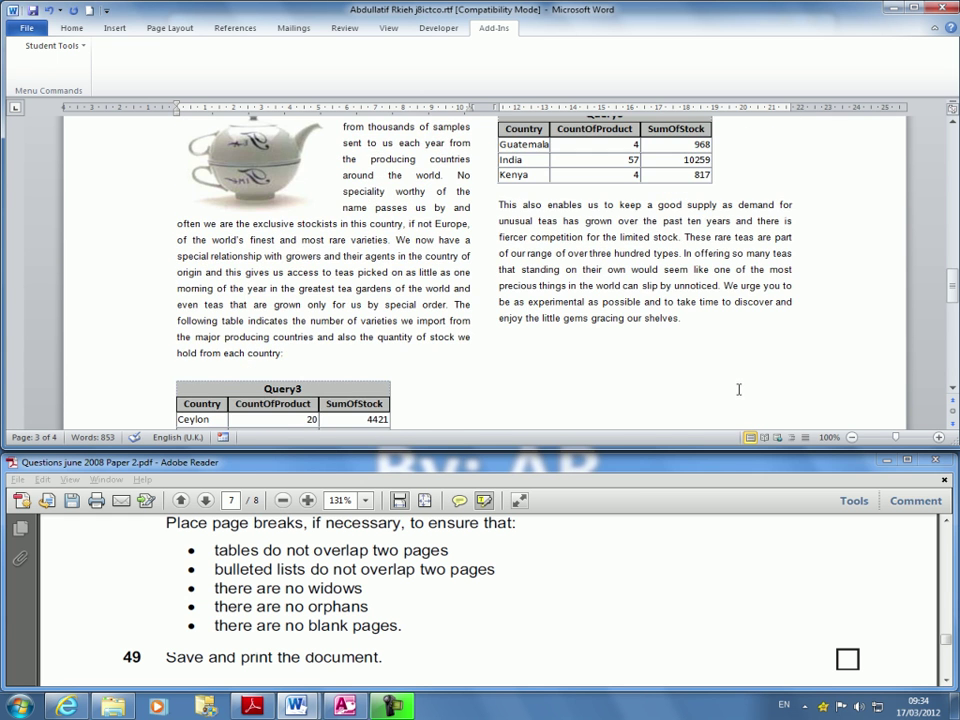
scroll(737, 395, "up", 20)
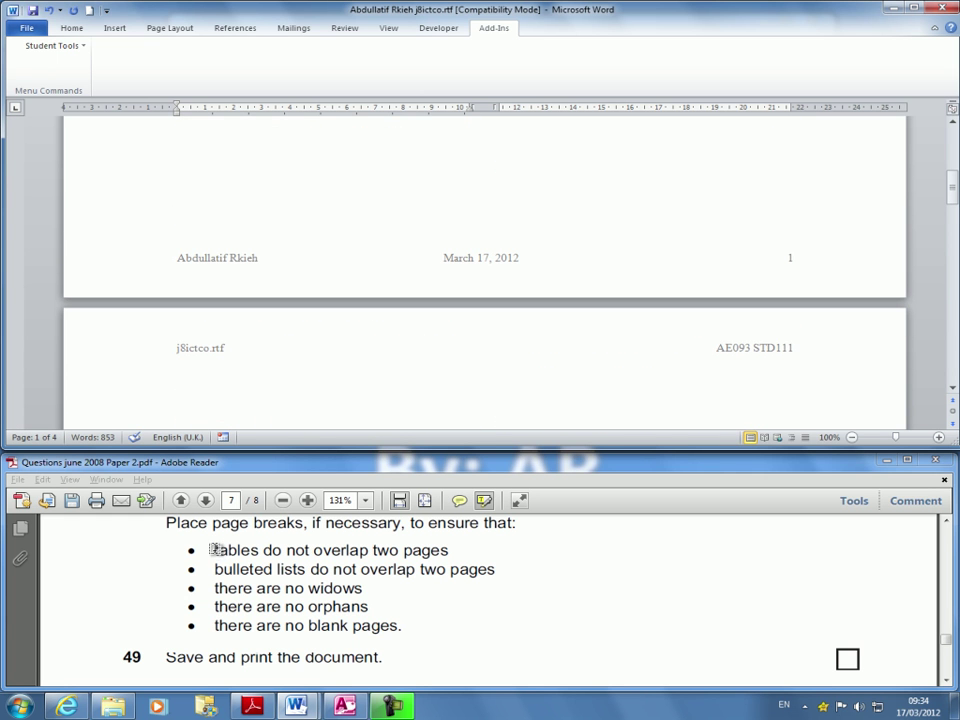
left_click_drag(213, 550, 407, 643)
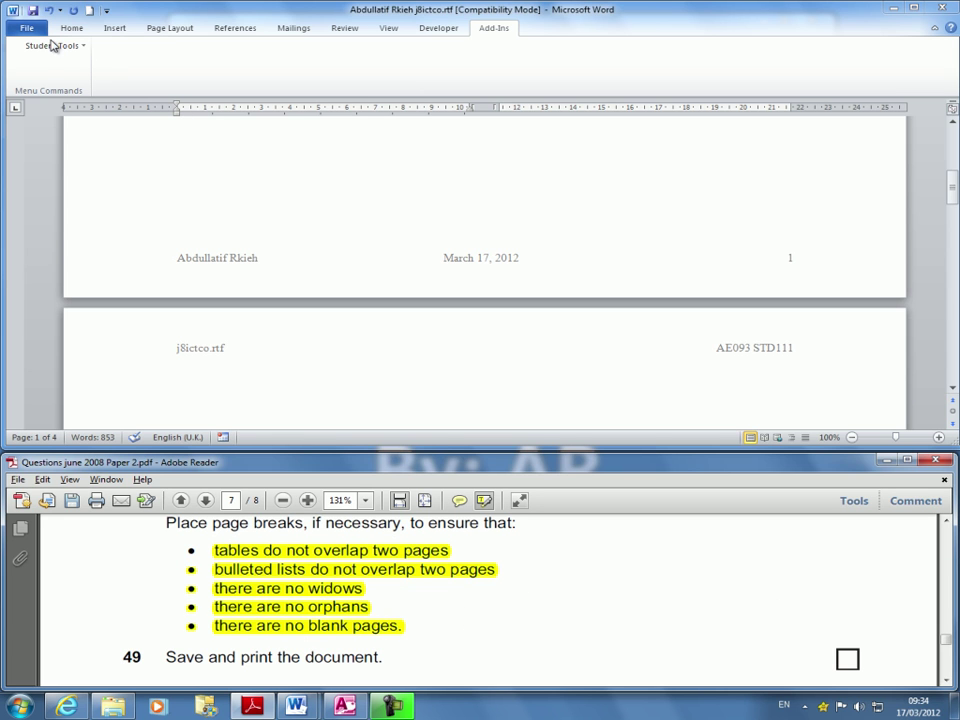
Save and close the Word report, and bring question 50 about importing J8ICTWEB.RTF into view in the exam paper
left_click(35, 11)
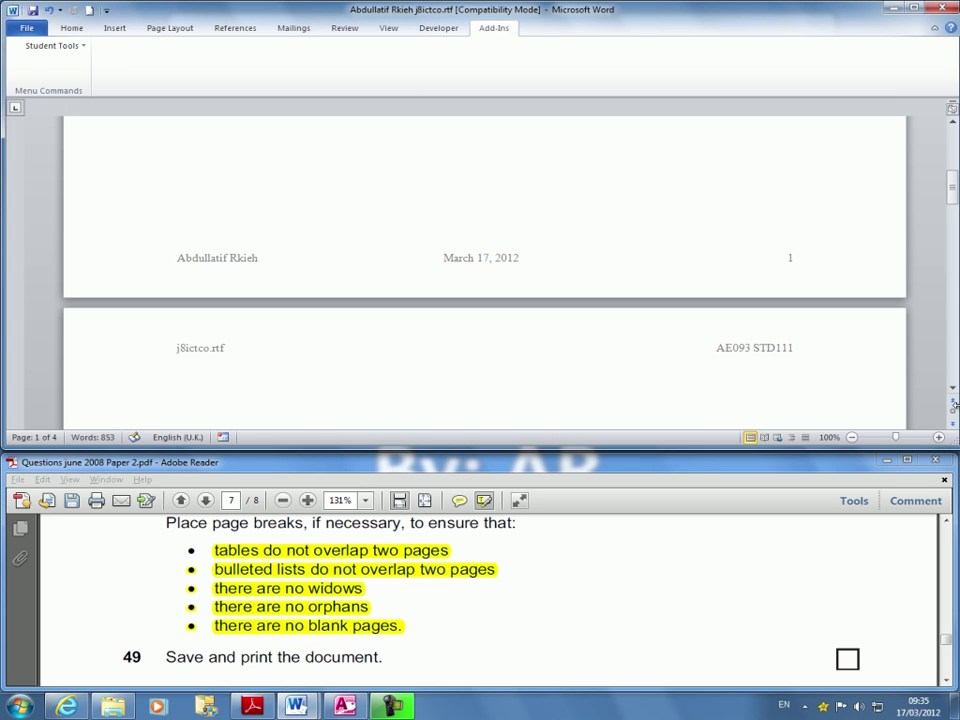
scroll(950, 386, "down", 3)
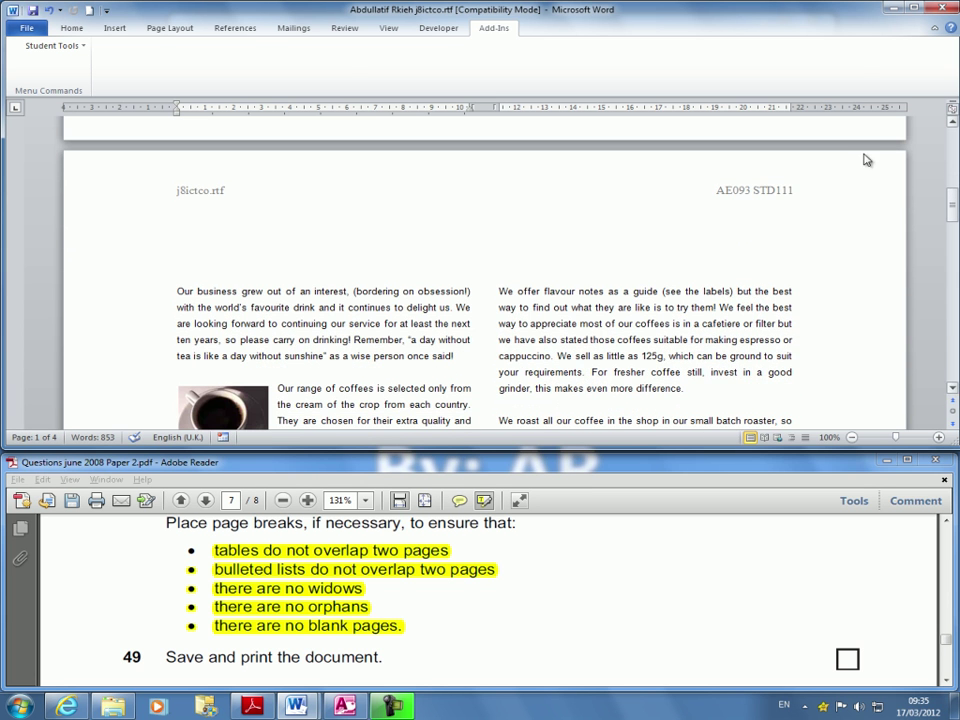
left_click(953, 135)
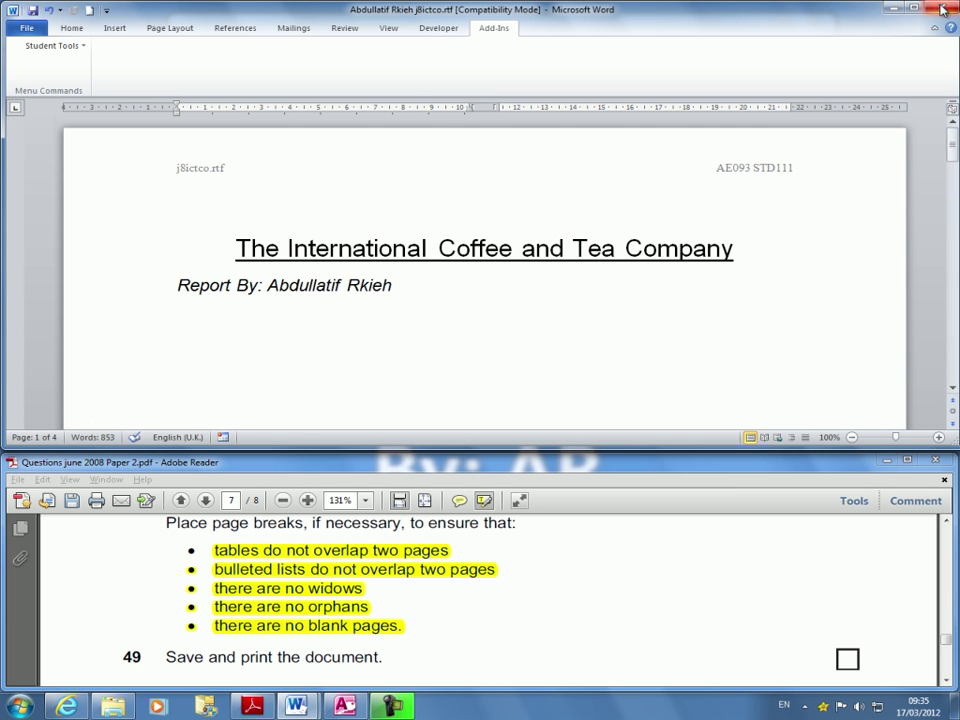
left_click(942, 10)
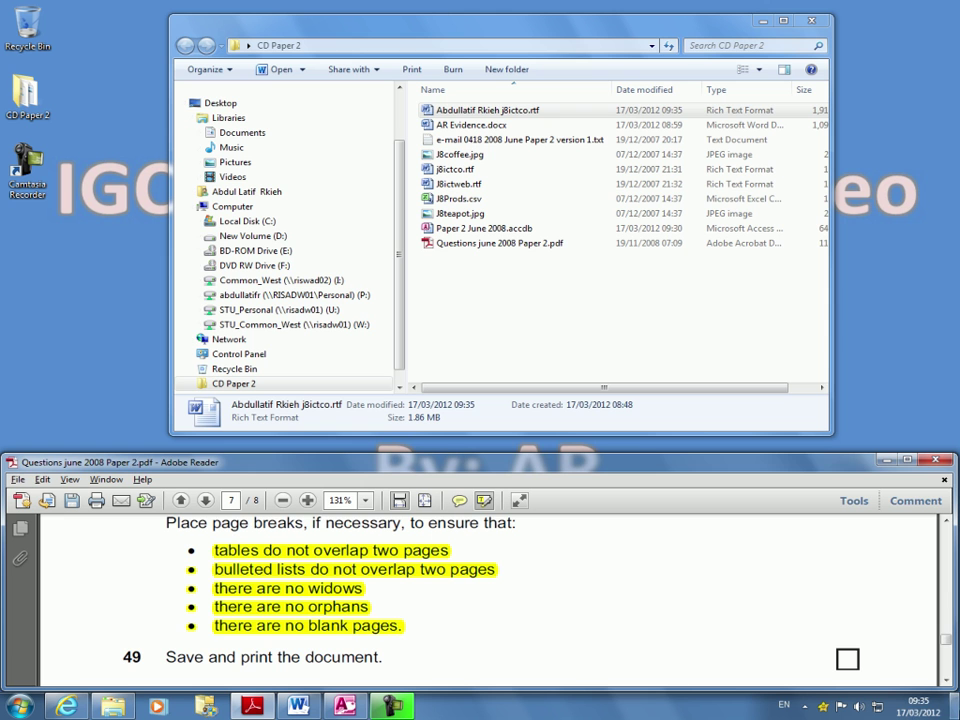
left_click(948, 683)
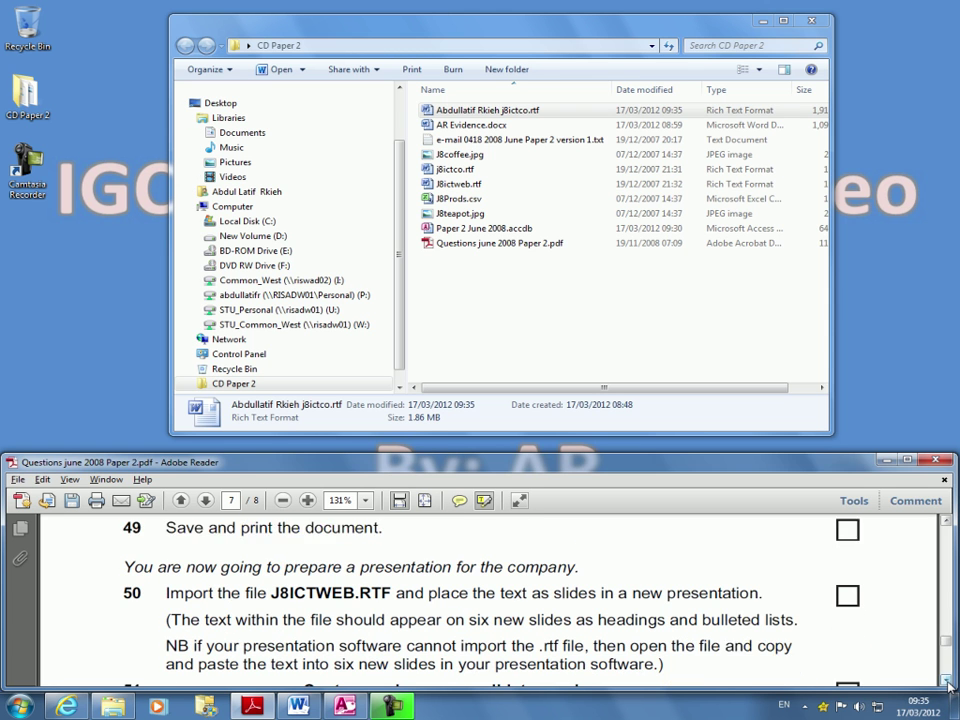
left_click(948, 683)
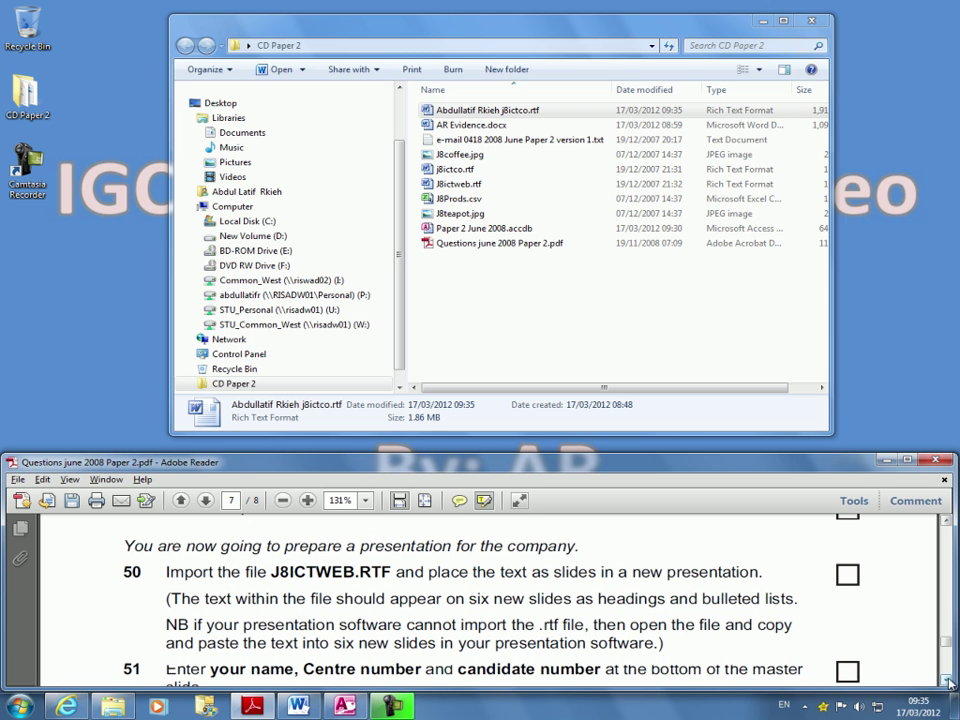